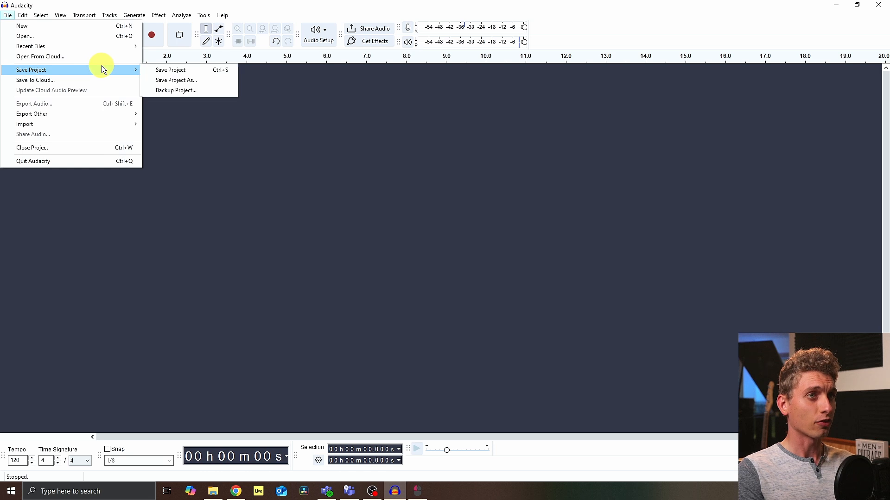
Step: Save the project to the computer as In Need
click(180, 73)
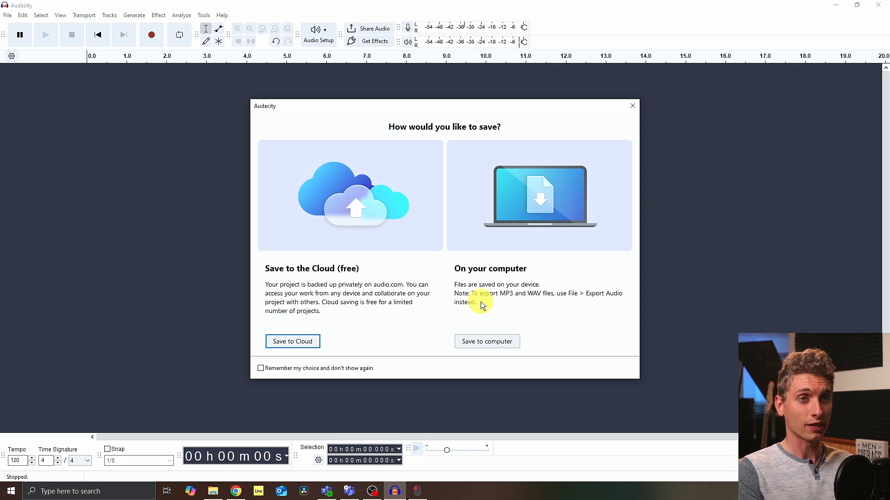
click(481, 346)
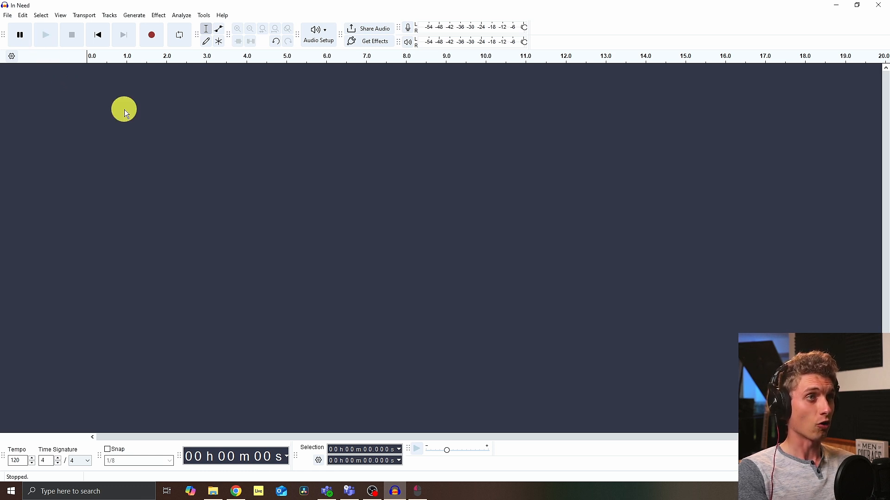
Step: Set the recording device to Analogue 1 + 2 (Focusrite USB Audio) in the audio preferences
click(24, 16)
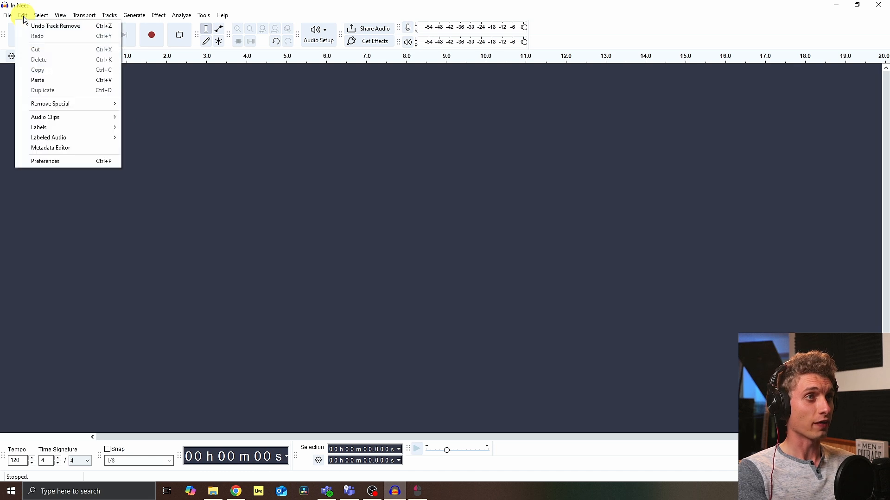
click(48, 161)
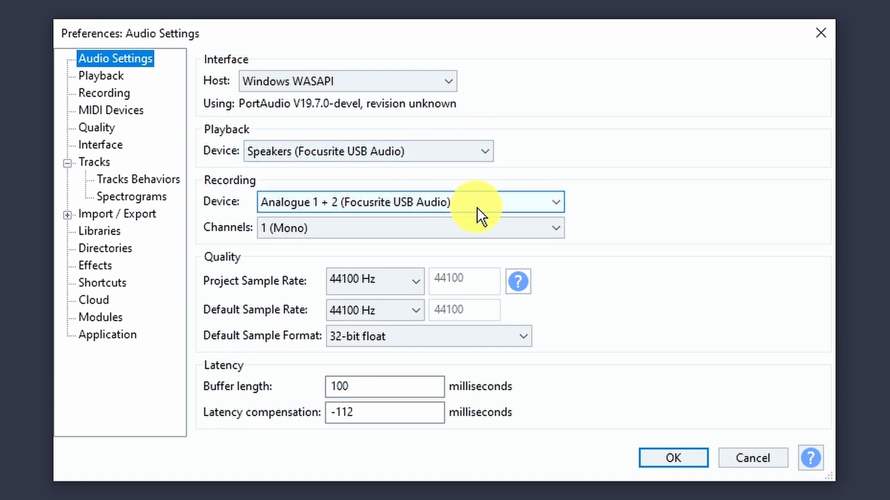
click(556, 203)
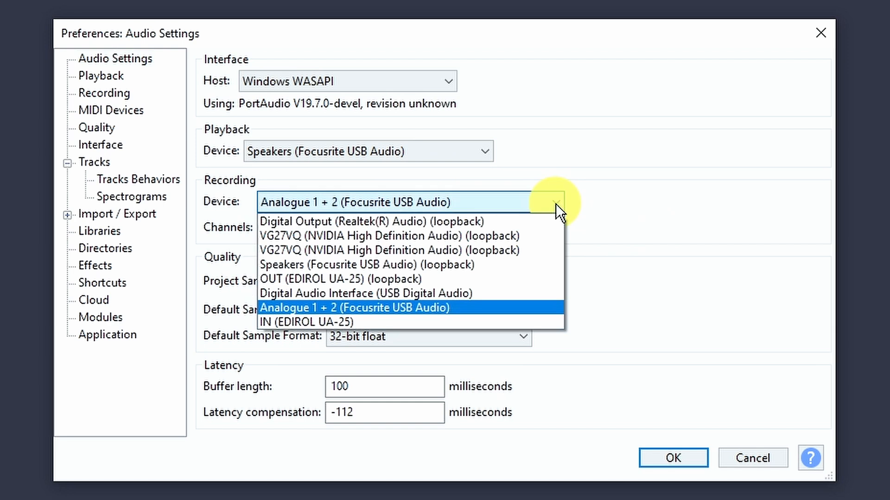
click(434, 305)
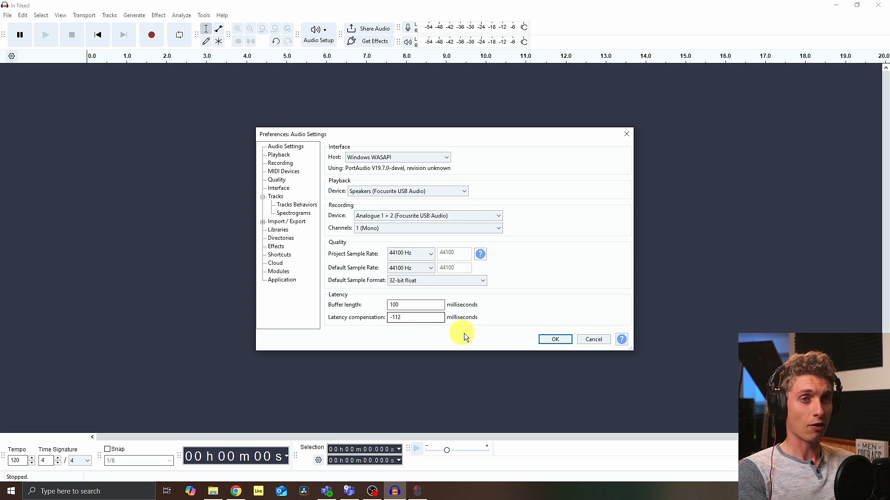
click(562, 341)
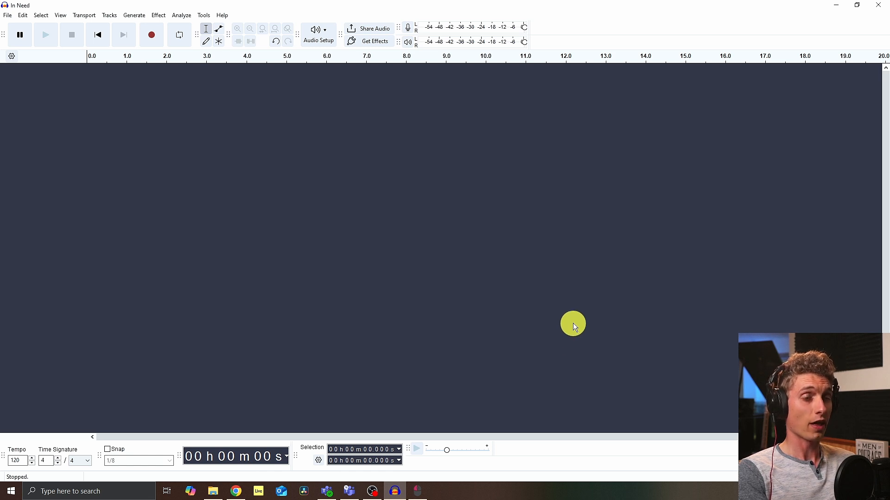
Step: Generate a Rhythm Track at 140 bpm, 4 beats per bar, 163 bars with Metronome Tick, and briefly play it
click(135, 16)
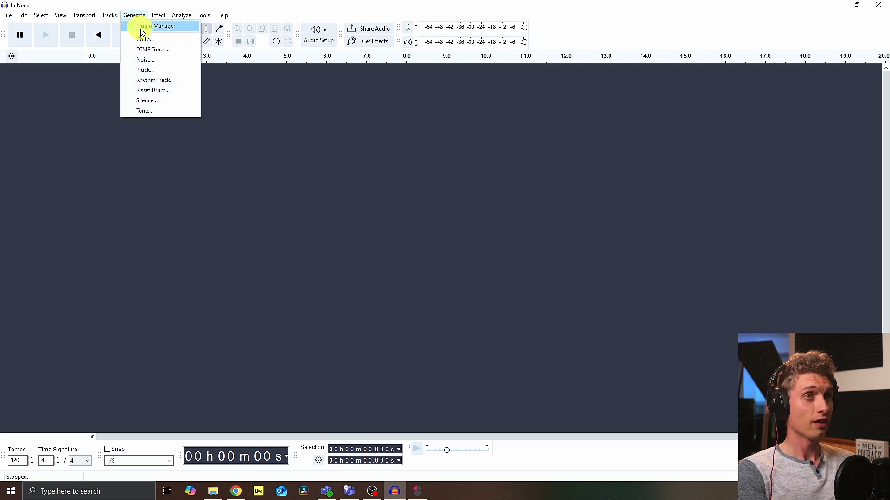
click(150, 83)
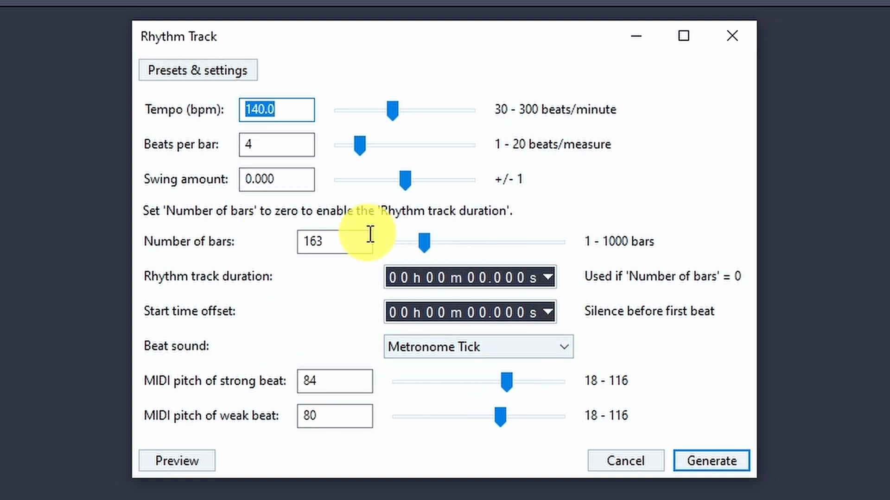
click(705, 465)
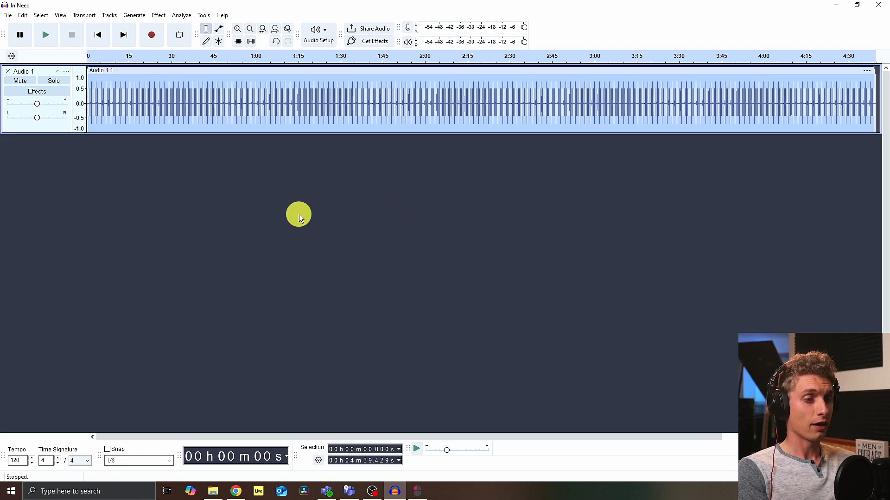
click(49, 38)
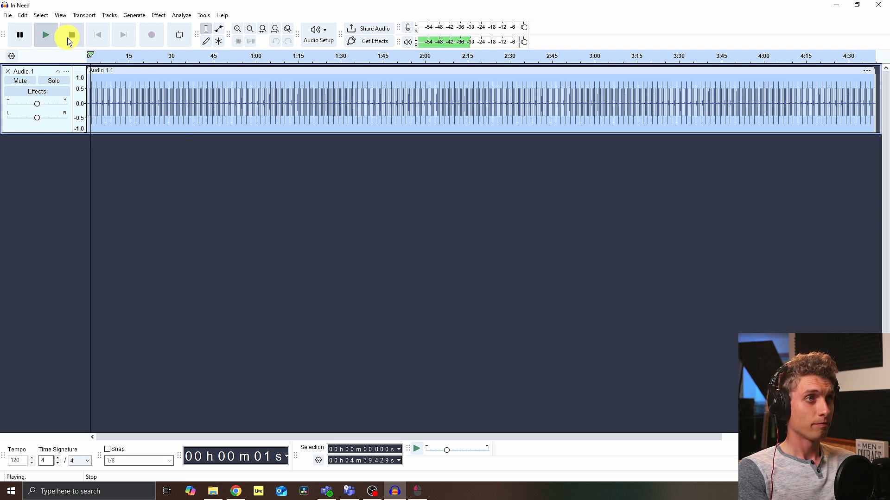
click(69, 38)
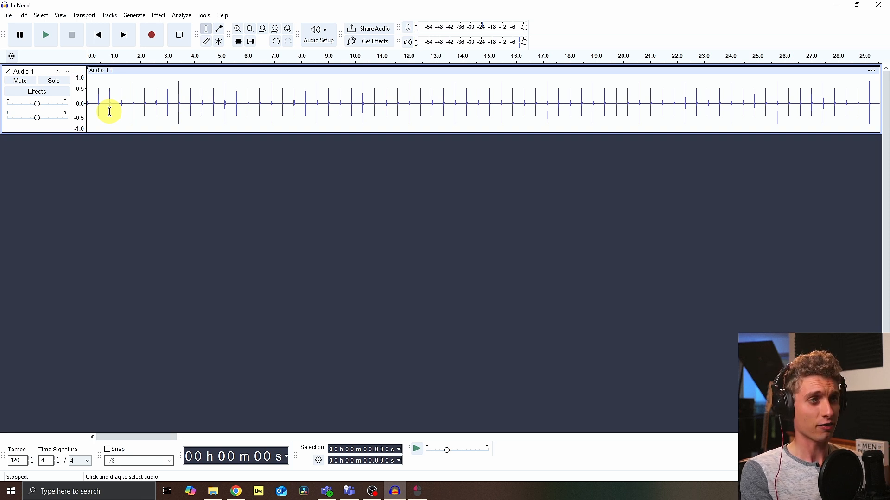
Step: Add a new mono track and record a short test take along with the click
click(109, 15)
mouse_move(124, 15)
mouse_move(206, 26)
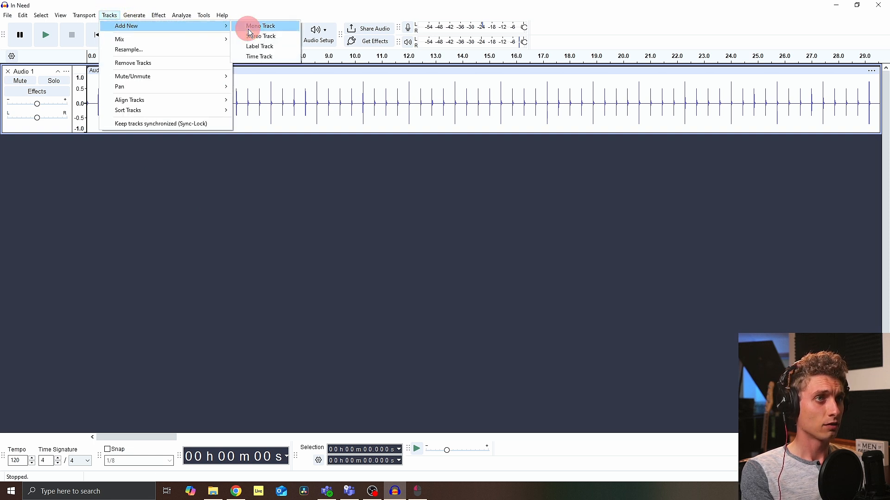
click(253, 25)
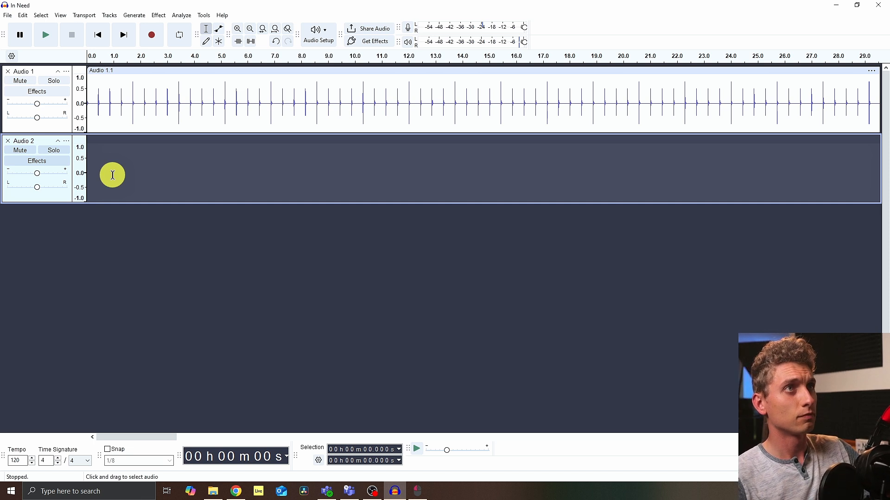
click(156, 37)
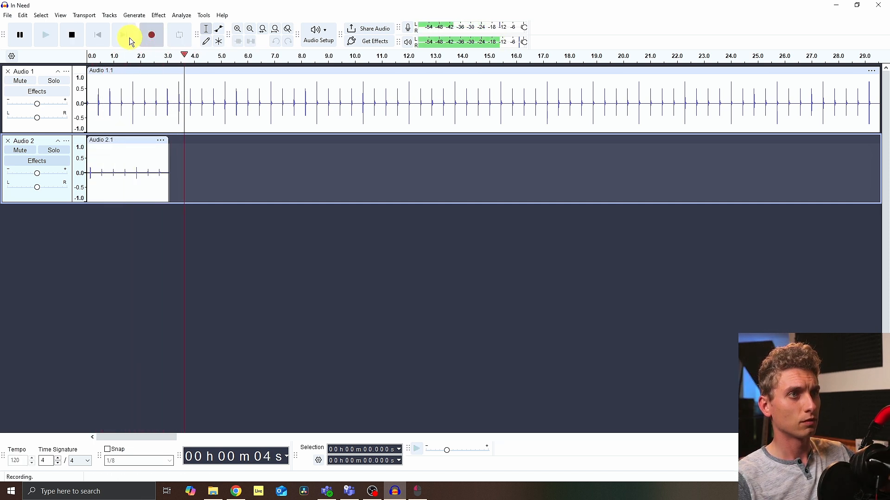
click(72, 34)
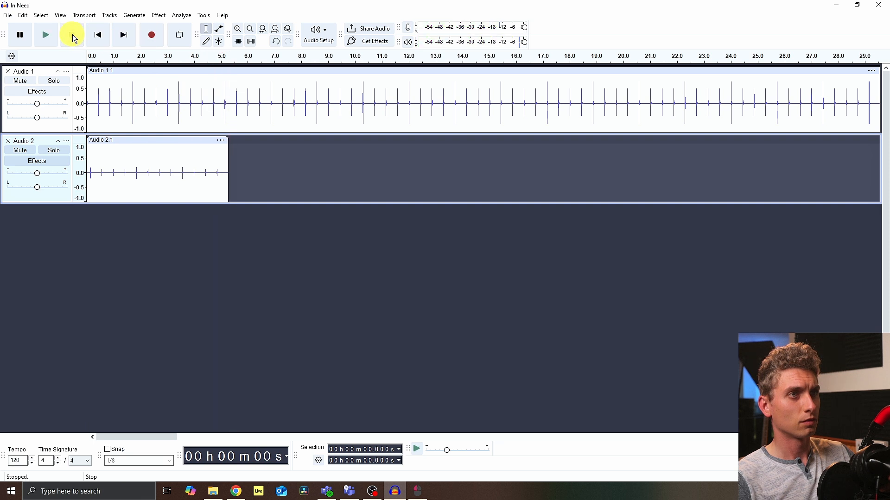
Step: Zoom in and select the gap between a metronome click and the matching recorded hit
click(103, 158)
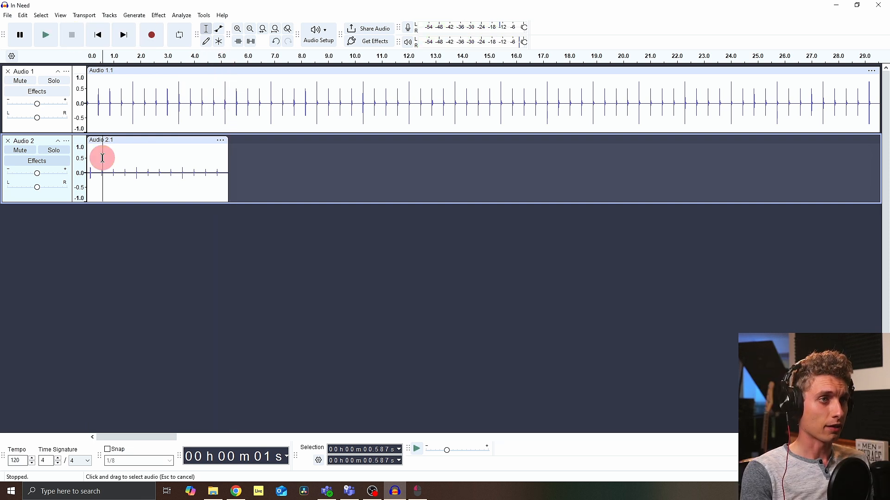
ctrl+scroll(102, 158, up, 5)
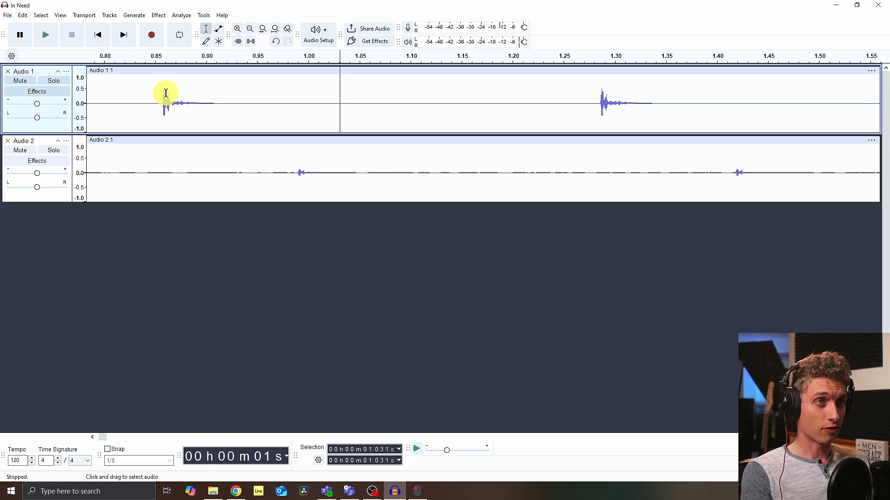
drag(150, 136, 285, 254)
drag(248, 170, 300, 183)
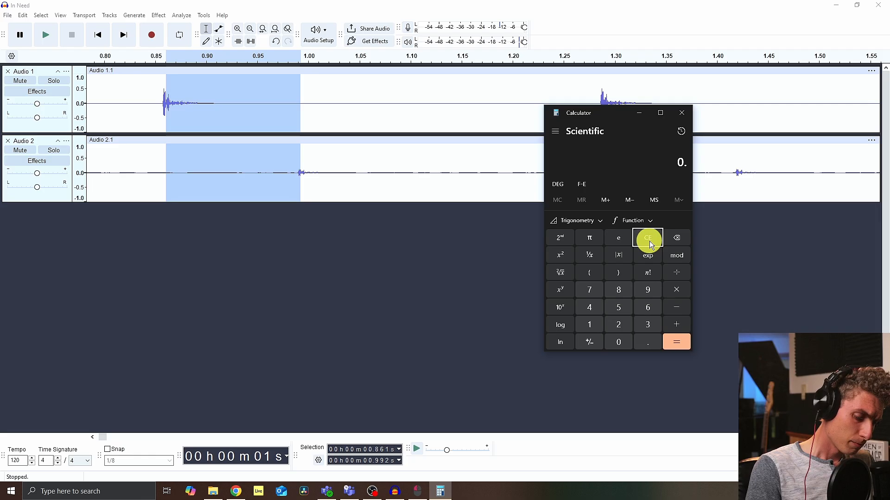
Step: Compute 0.992 minus 0.861 in Calculator, then close Calculator
text(992)
key(minus)
text(0.861)
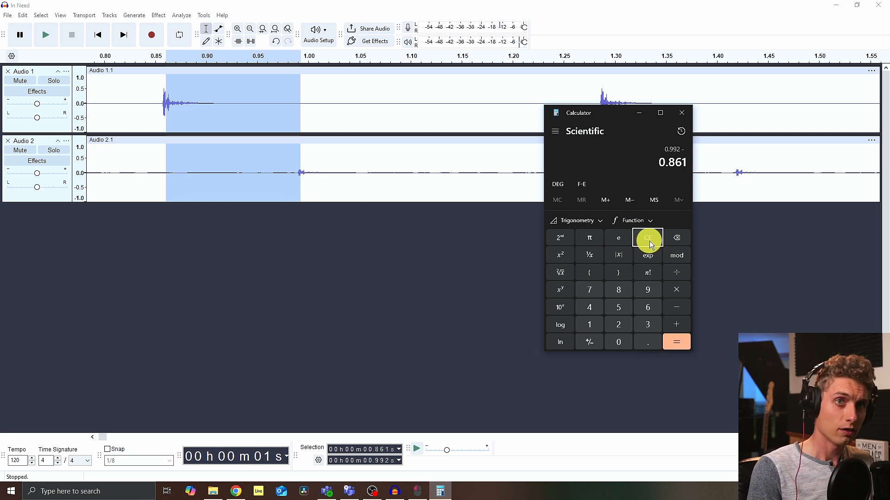
key(Return)
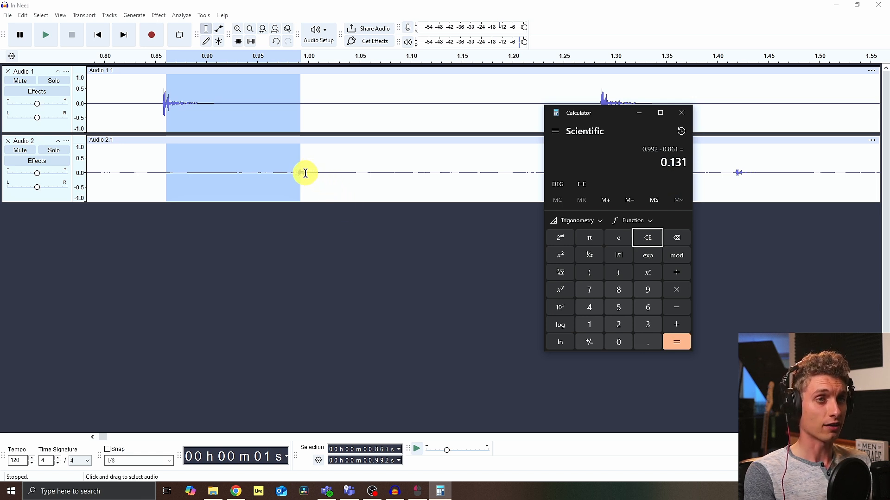
key(alt+F4)
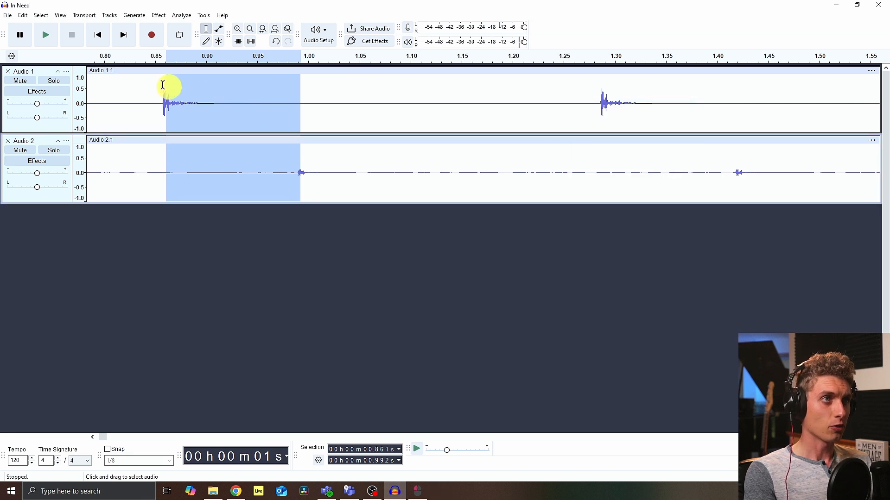
Step: Set the latency compensation to -240 milliseconds in the audio preferences
click(23, 15)
click(49, 160)
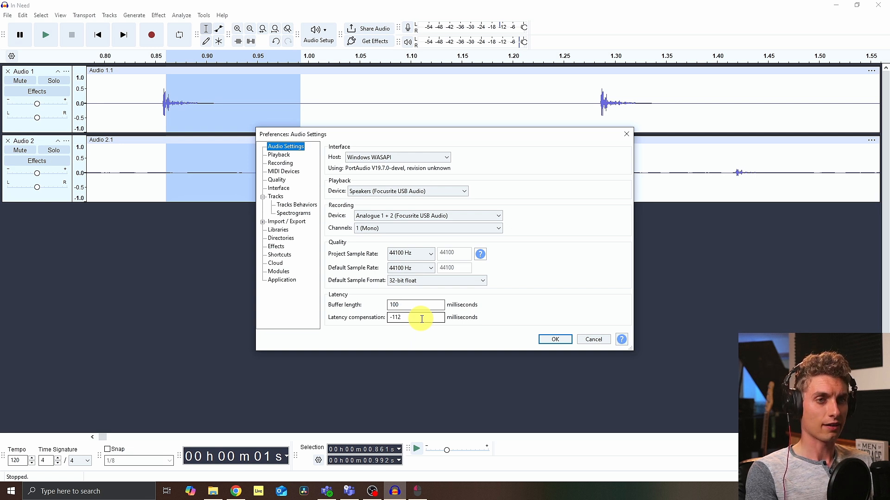
click(422, 319)
key(BackSpace)
key(BackSpace)
key(BackSpace)
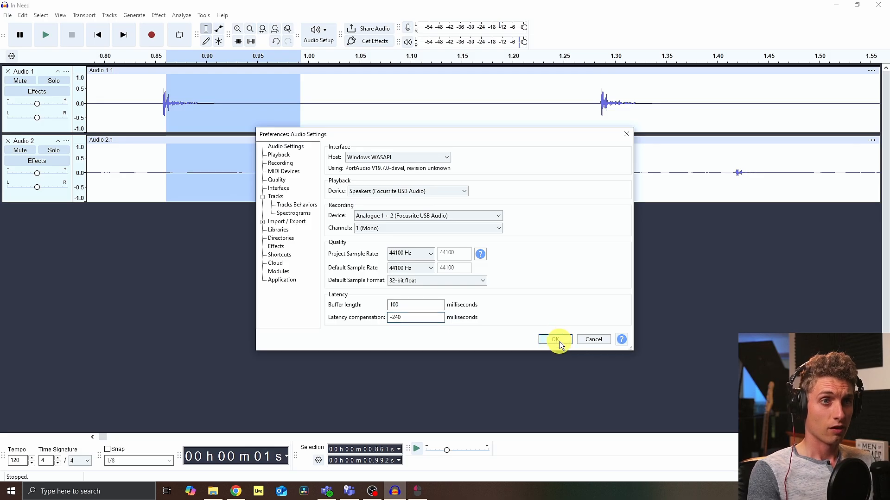
click(558, 340)
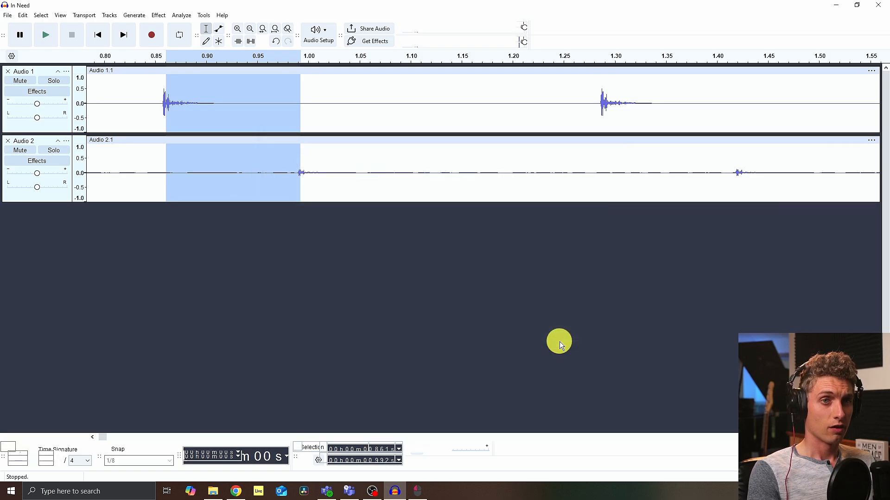
Step: Delete the test track, return to the start, and add a new mono track
click(8, 141)
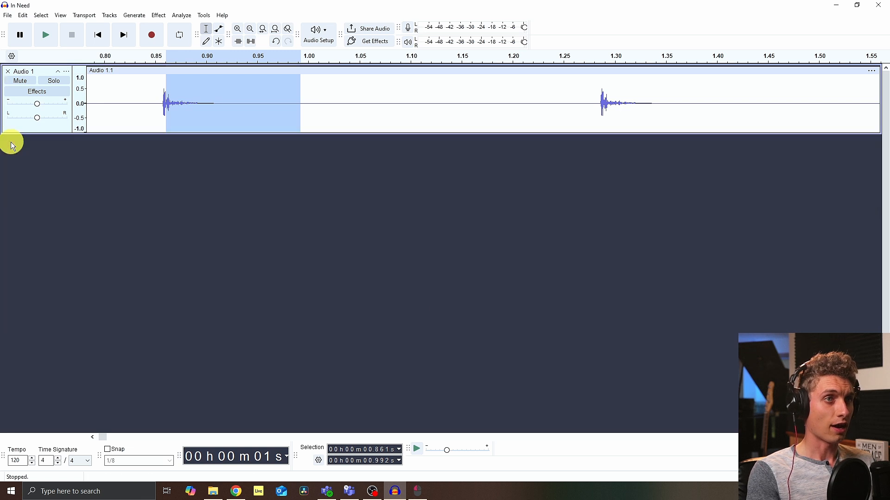
click(98, 35)
click(110, 15)
mouse_move(125, 26)
click(271, 26)
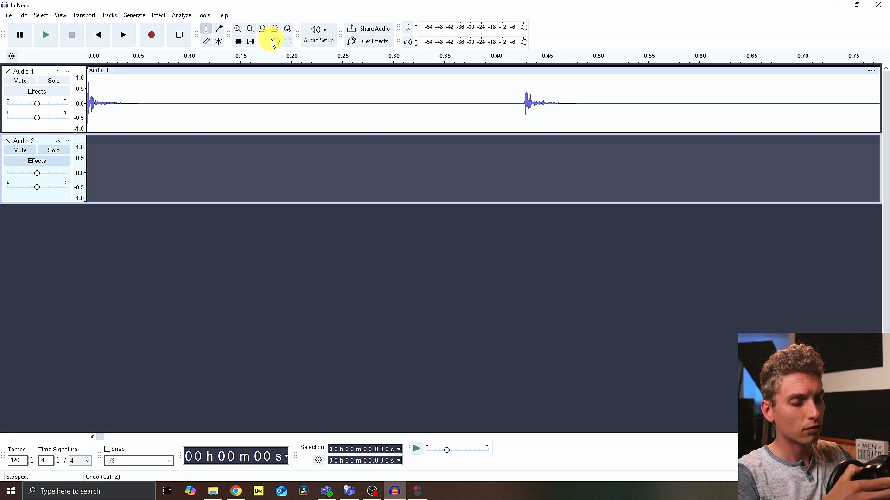
Step: Record a second short test take along with the click
click(155, 39)
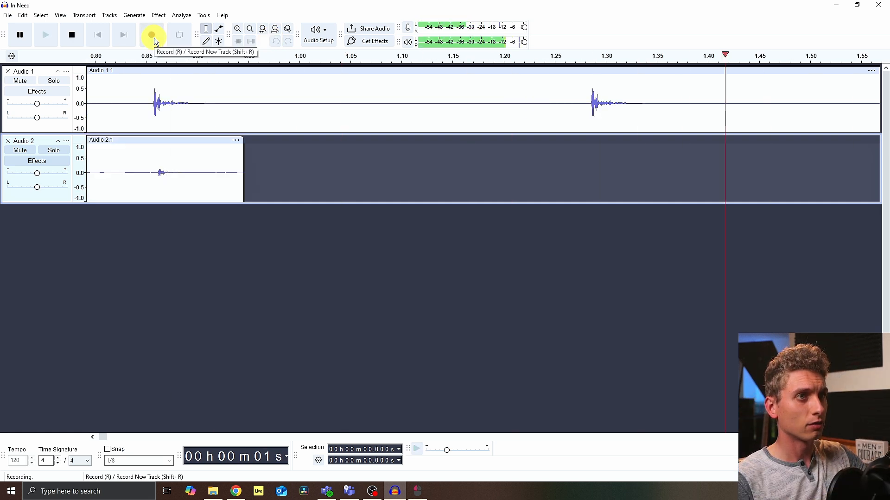
key(space)
Step: Check the remaining offset between click and recorded hit and set latency compensation to -244 milliseconds
scroll(287, 148, up, 5)
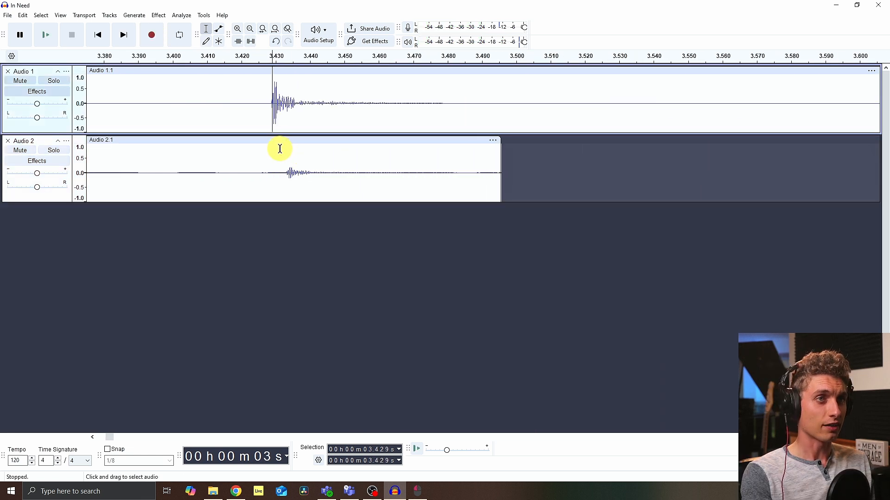
drag(257, 104, 360, 182)
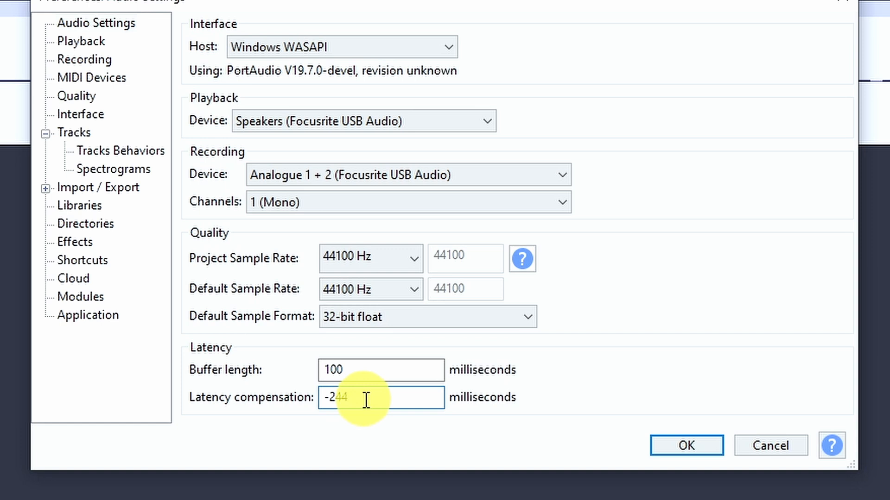
click(687, 447)
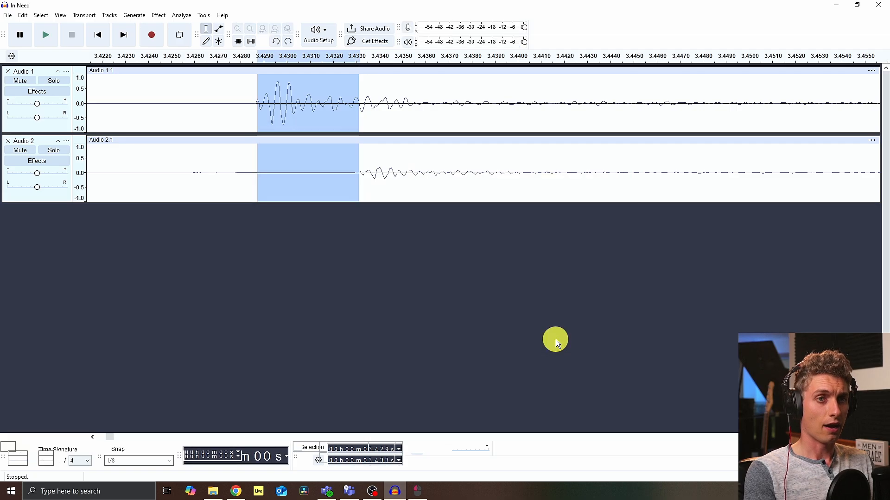
Step: Delete the second test track and add a fresh empty mono track
click(8, 141)
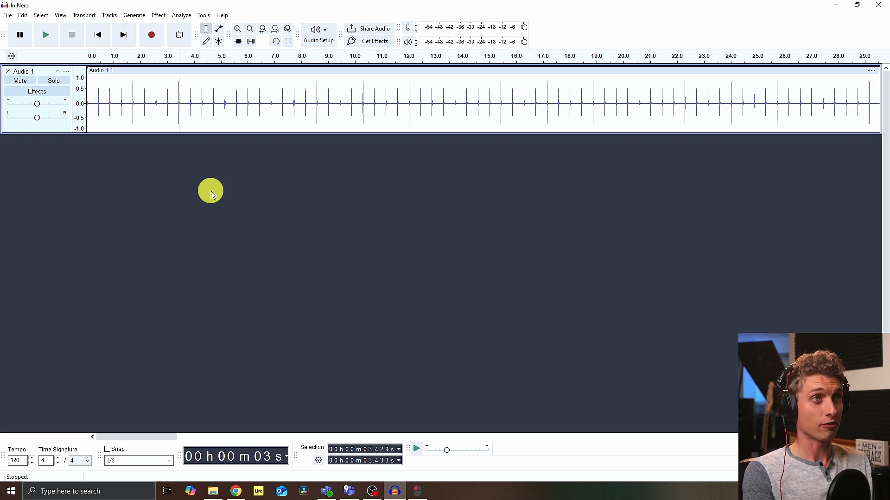
click(113, 16)
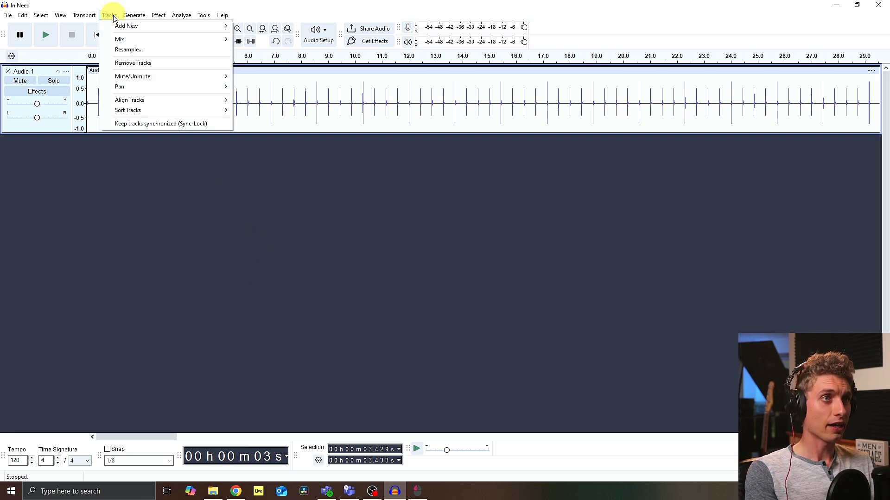
mouse_move(125, 24)
click(258, 26)
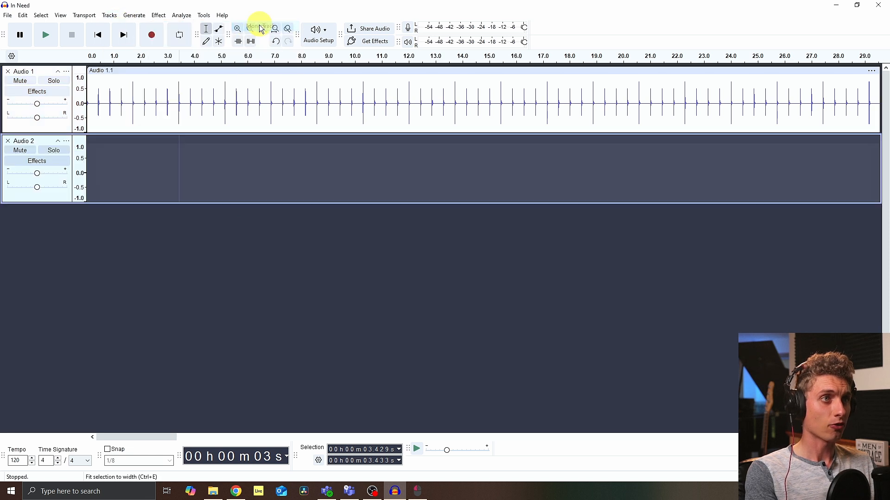
Step: Generate a square-wave tone at 311.127 Hz, amplitude 0.5, lasting 140,000 seconds on the empty track
click(135, 15)
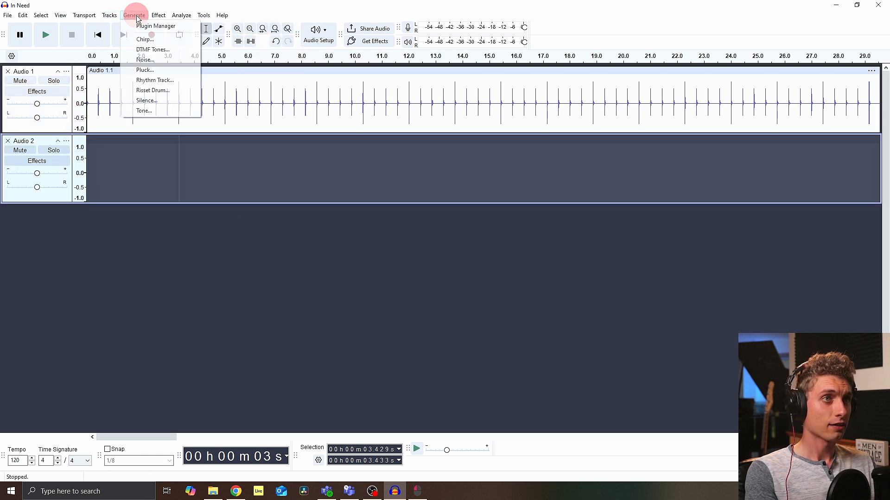
click(157, 111)
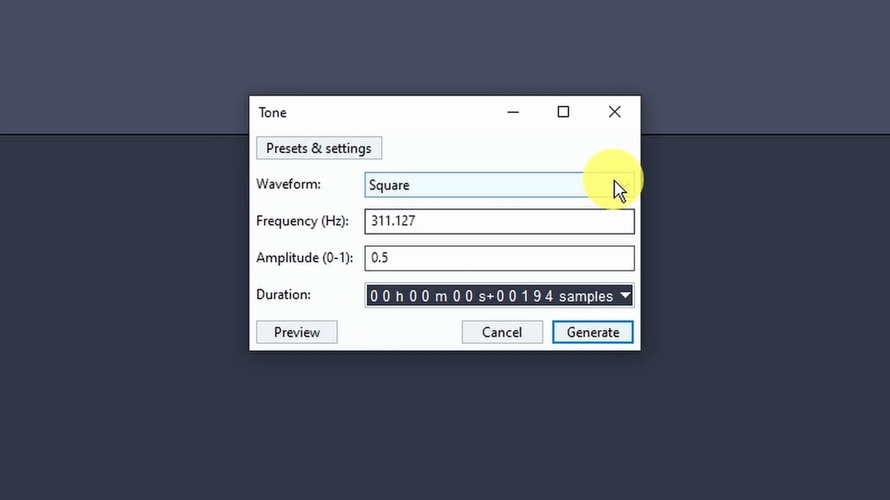
click(613, 182)
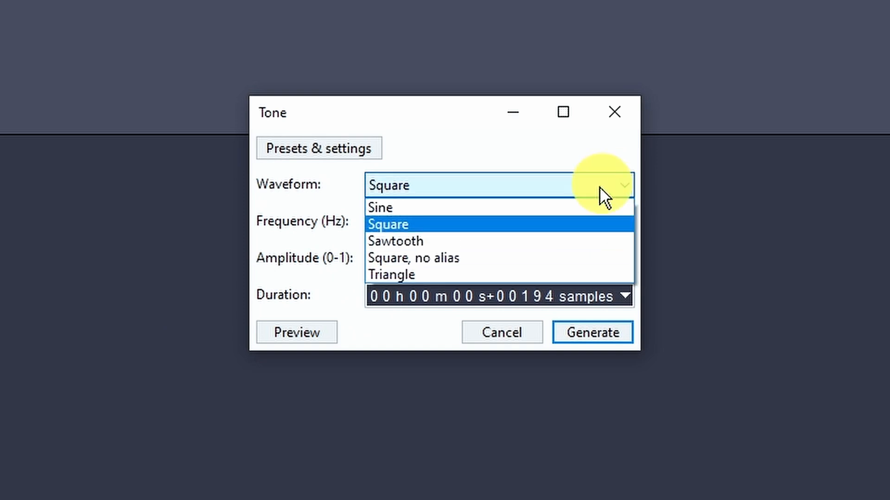
click(417, 225)
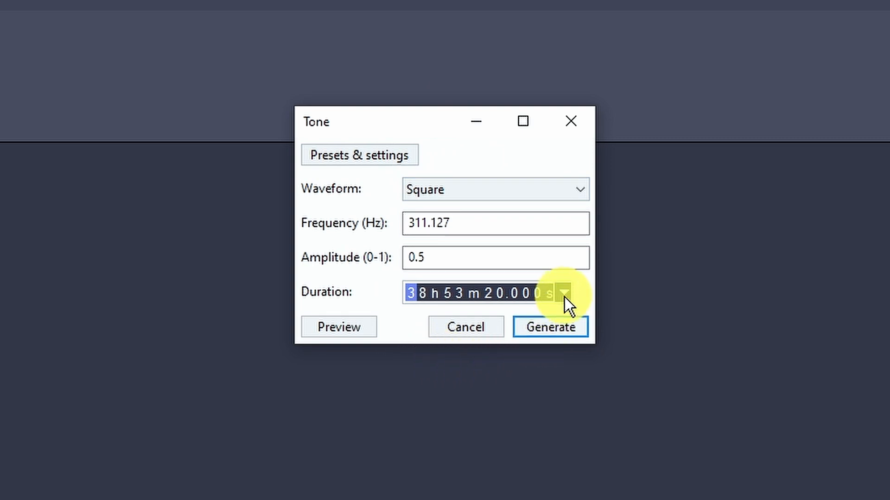
click(565, 295)
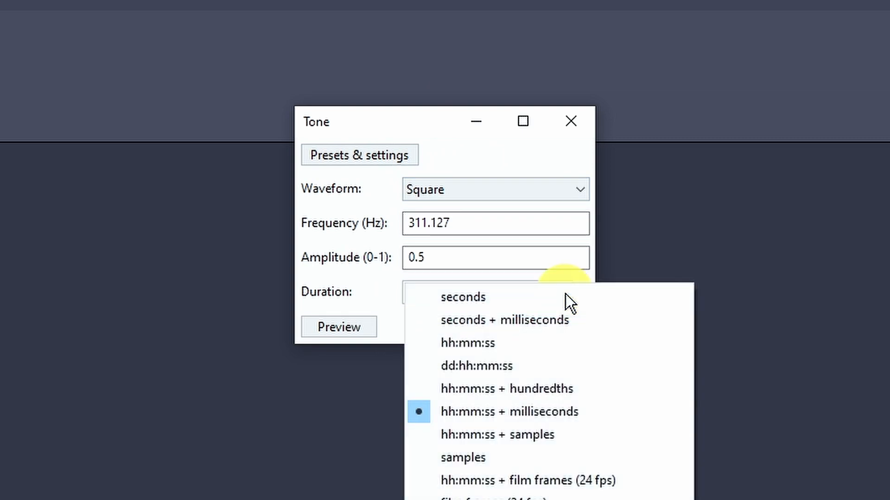
click(494, 303)
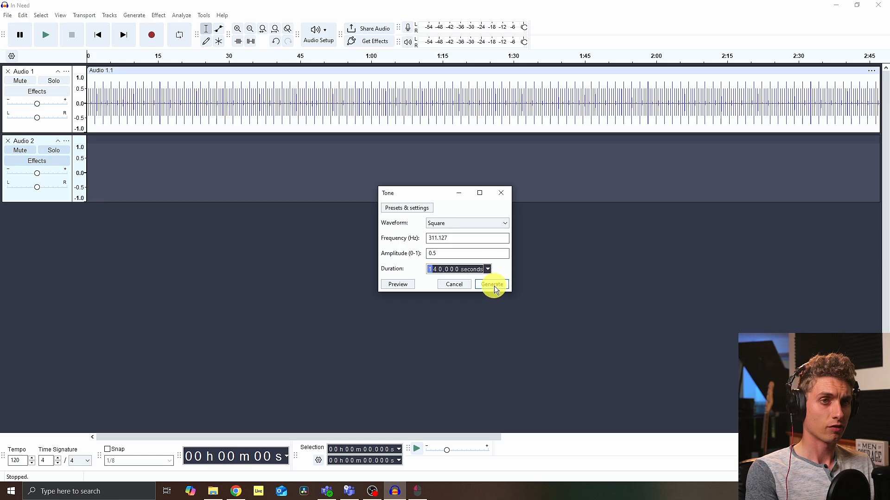
click(495, 287)
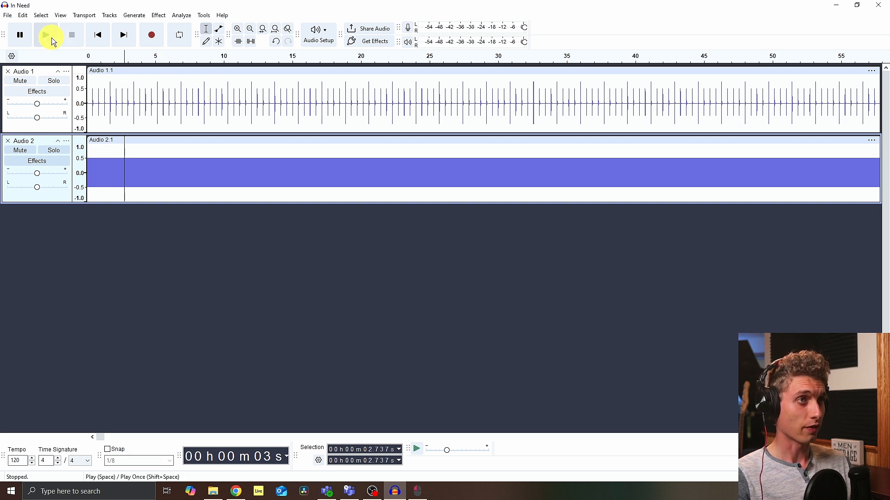
Step: Turn the tone track's gain down to the minimum while previewing playback
click(50, 35)
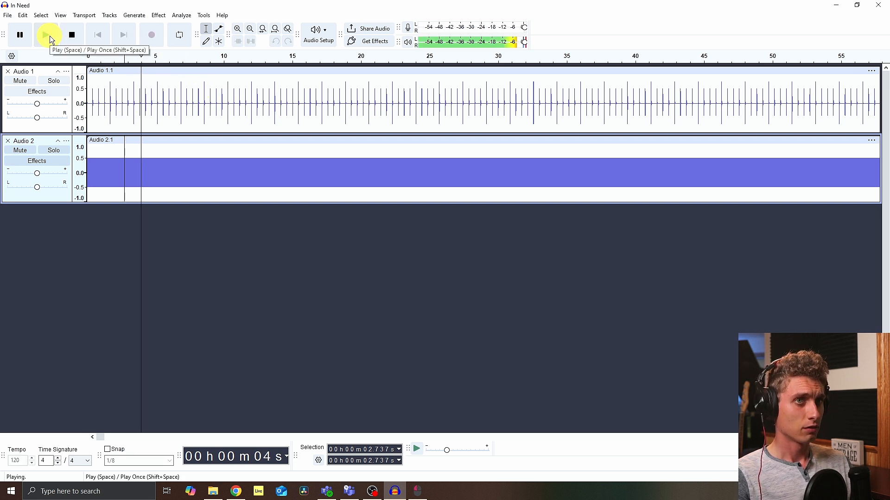
click(49, 35)
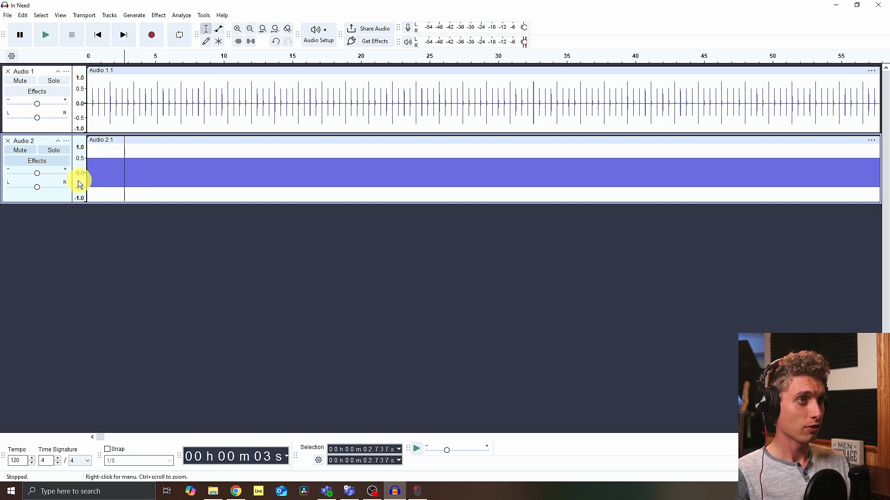
drag(38, 175, 1, 176)
key(space)
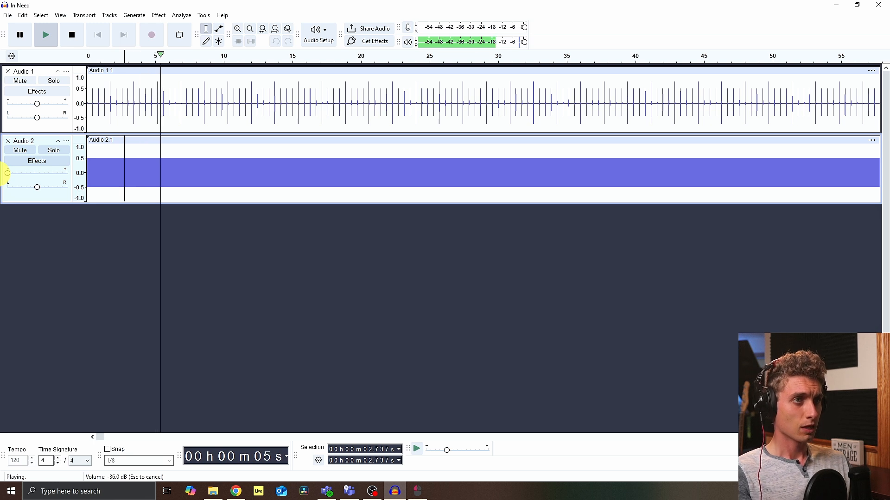
key(space)
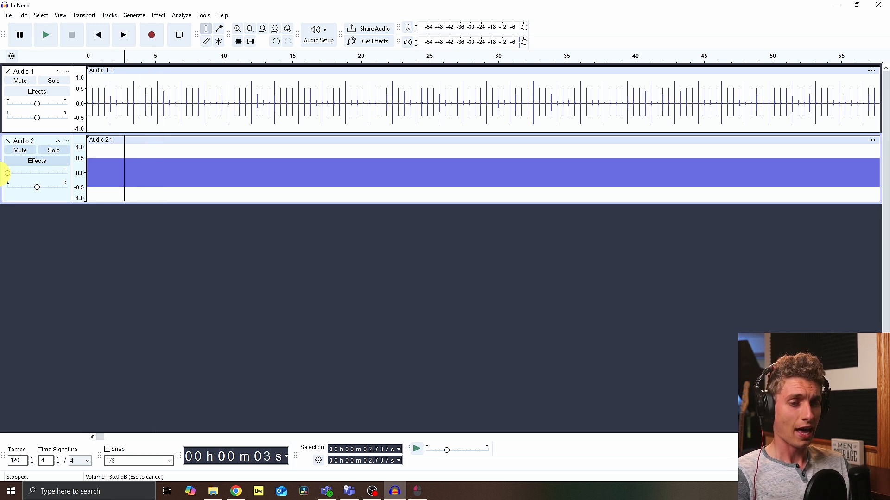
drag(7, 173, 7, 174)
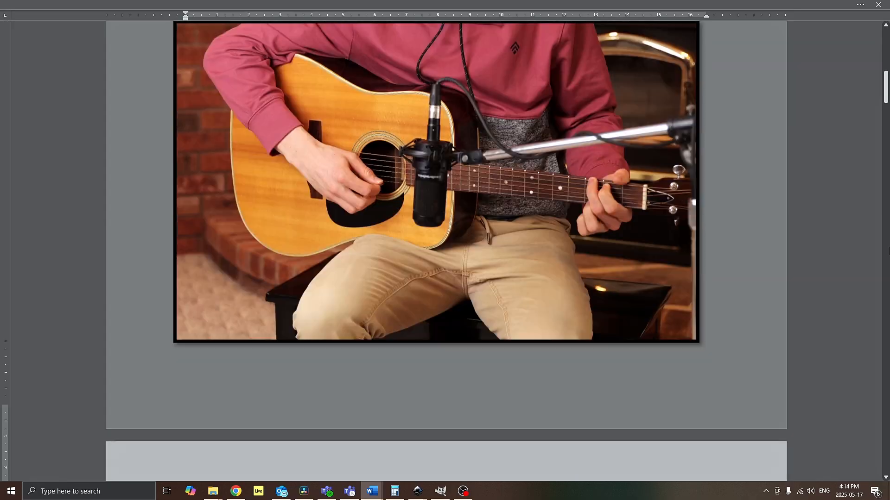
scroll(445, 250, down, 15)
scroll(888, 251, down, 20)
scroll(888, 252, down, 15)
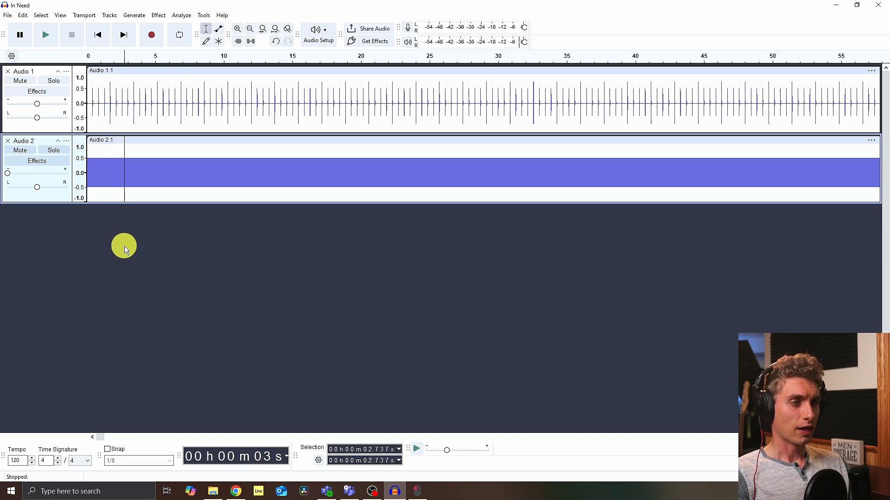
Step: Return to the start and enable silent monitoring on the recording meter
key(Home)
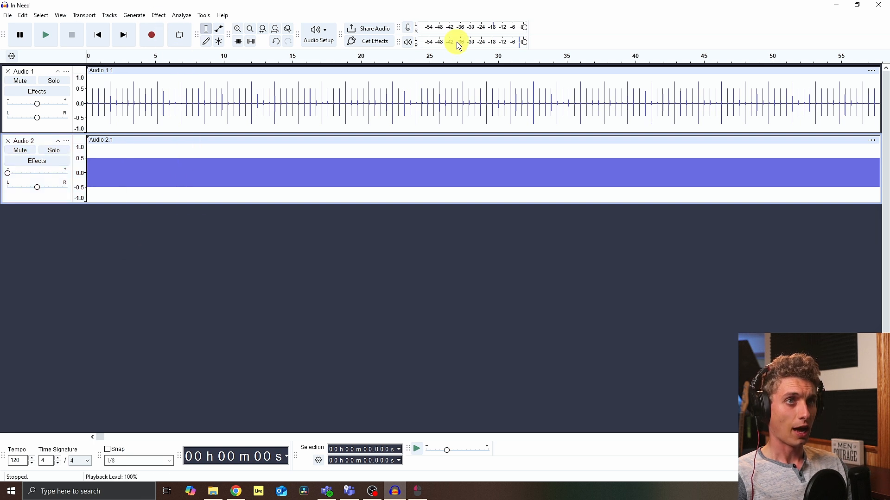
click(454, 28)
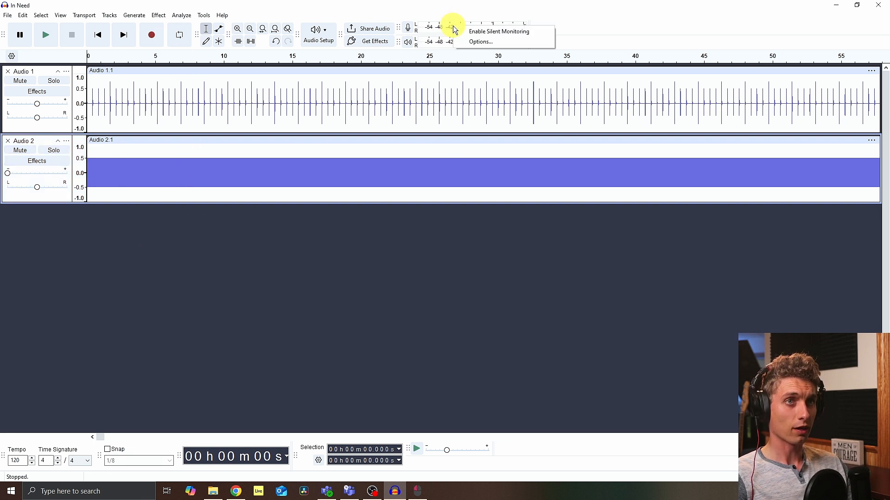
click(485, 31)
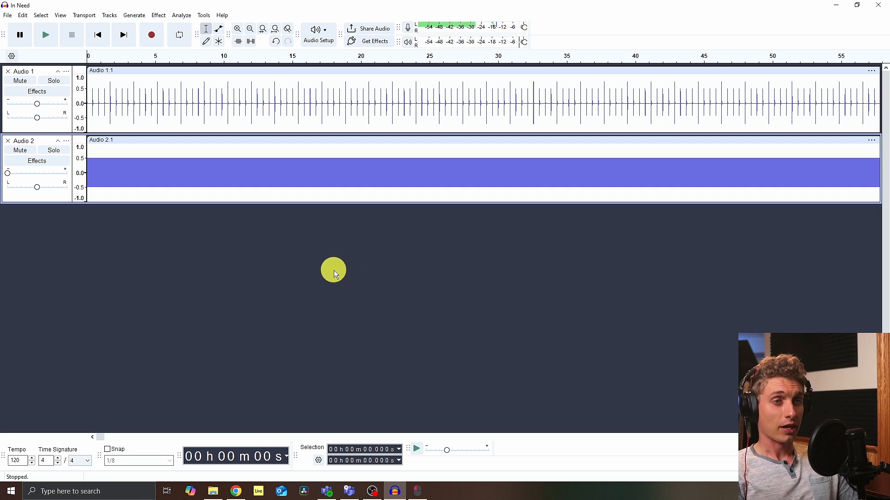
Step: Add eight new mono tracks to the project
click(111, 15)
mouse_move(123, 26)
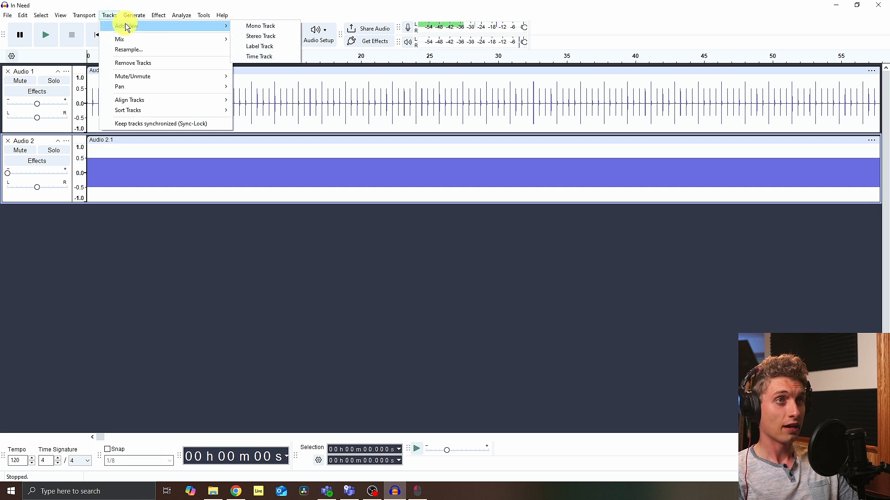
click(258, 26)
click(114, 17)
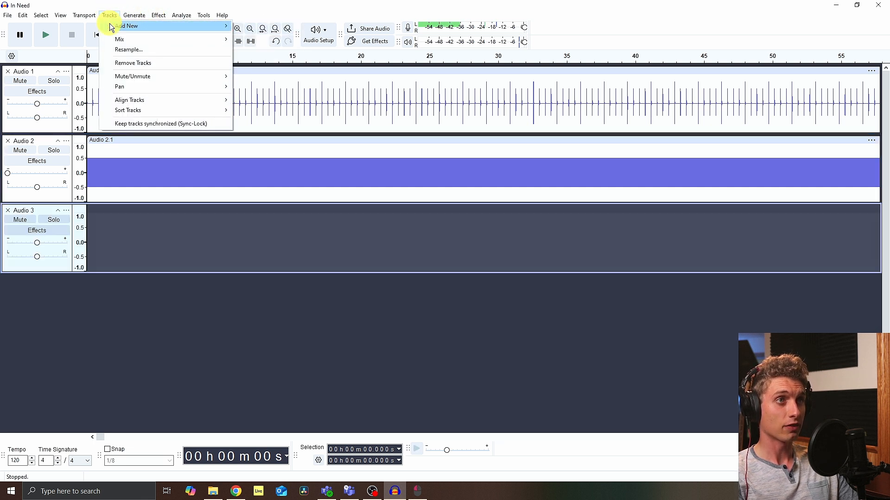
mouse_move(143, 26)
click(257, 28)
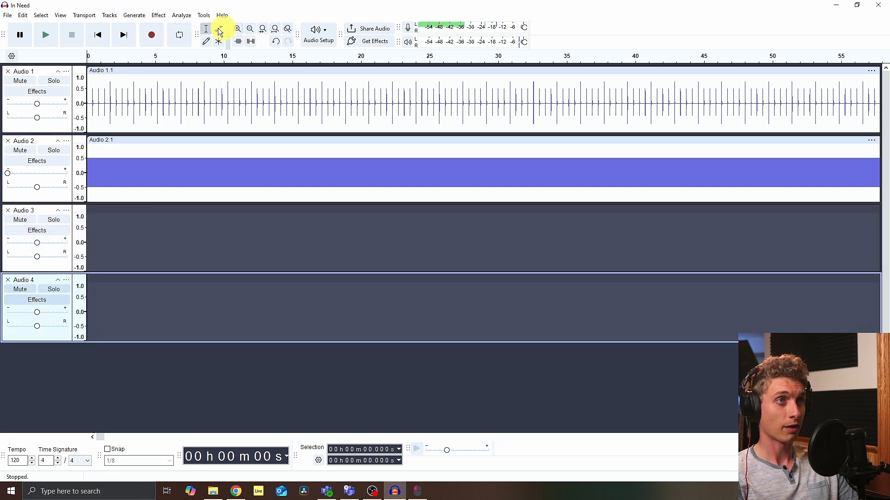
click(111, 17)
mouse_move(132, 24)
click(254, 30)
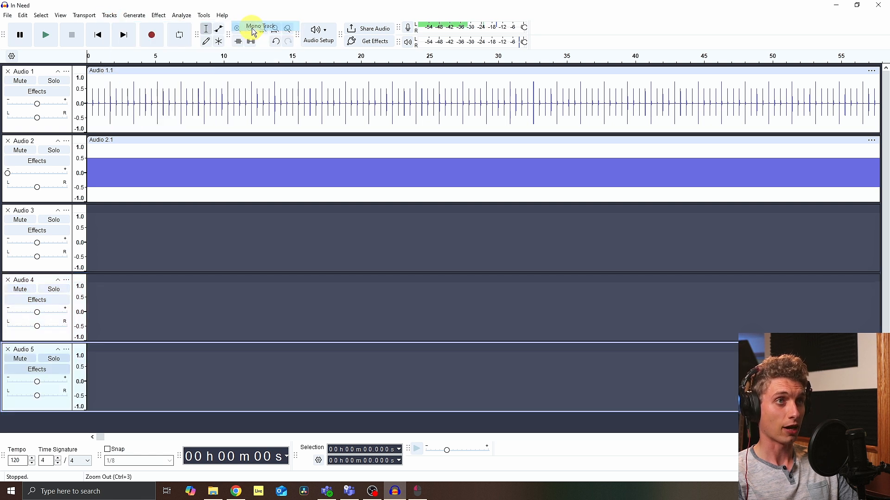
click(109, 18)
click(257, 28)
click(110, 17)
click(253, 27)
click(111, 17)
click(253, 26)
click(110, 17)
click(247, 26)
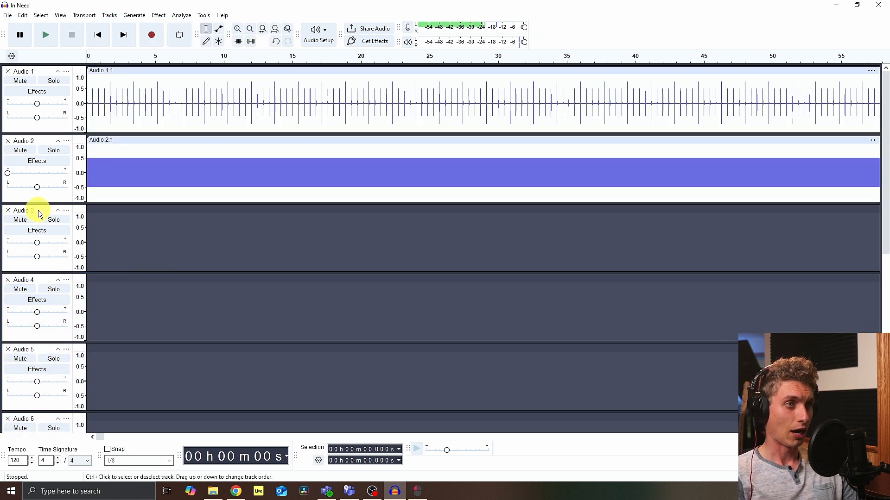
Step: Rename the third and fourth tracks Lead 1 and Lead 2
click(38, 210)
right_click(38, 210)
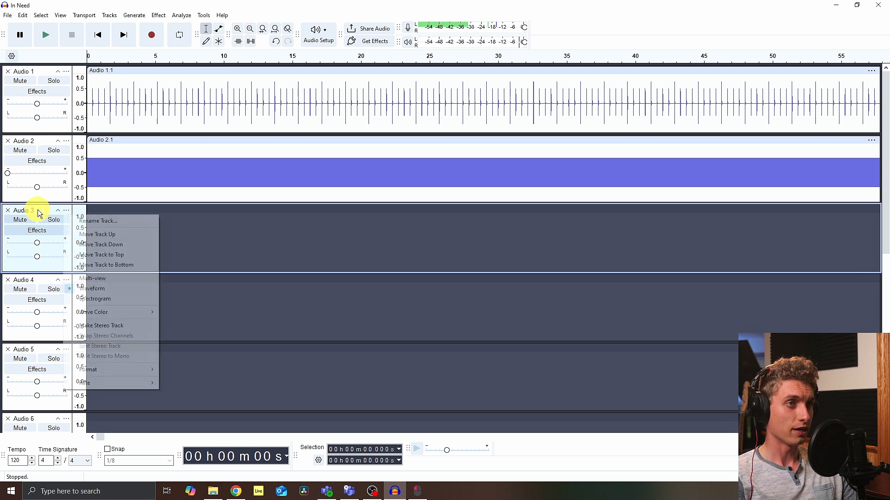
click(100, 224)
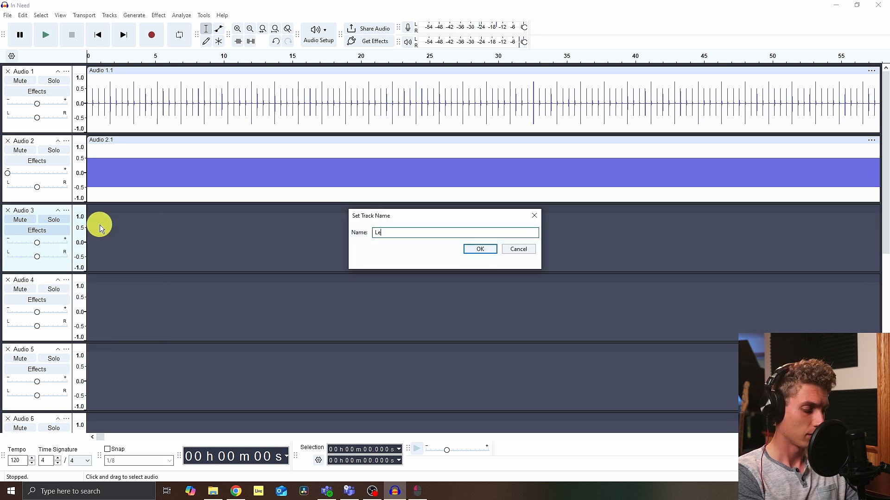
text(Lead 1)
key(Return)
right_click(56, 281)
click(99, 294)
text(Lead 2)
key(Return)
Step: Rename the next two tracks Bass 1 and Bass 2
scroll(326, 286, down, 2)
right_click(56, 290)
key(BackSpace)
key(BackSpace)
text(Bass 1)
key(Return)
click(66, 359)
click(93, 373)
text(Bass 2)
key(Return)
Step: Set the Bass 1 track's wave colour to Instrument 2
scroll(278, 241, down, 3)
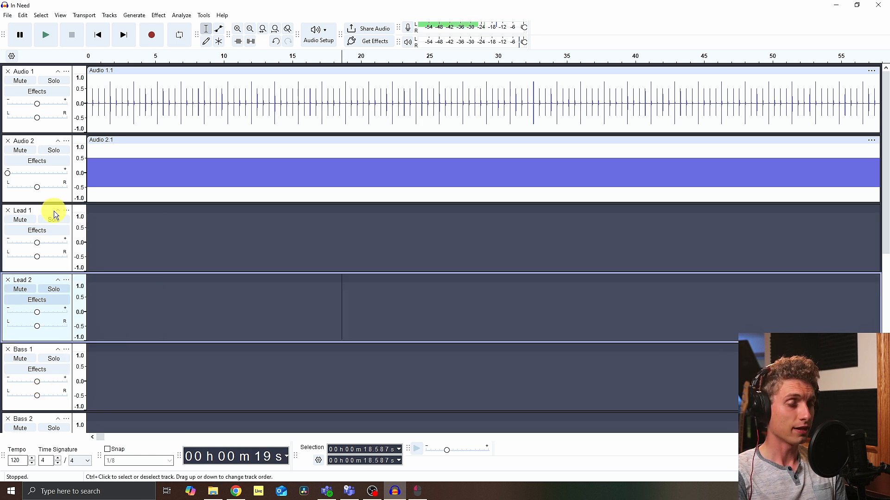
scroll(54, 210, down, 5)
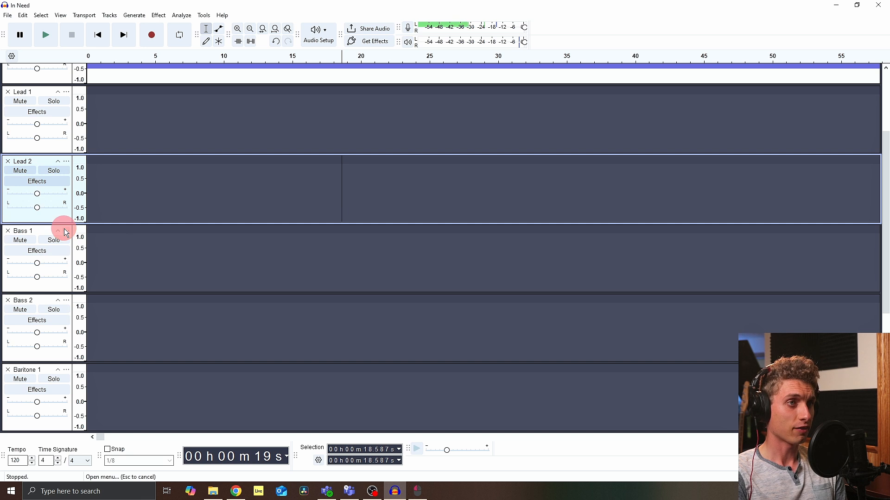
click(66, 230)
mouse_move(99, 338)
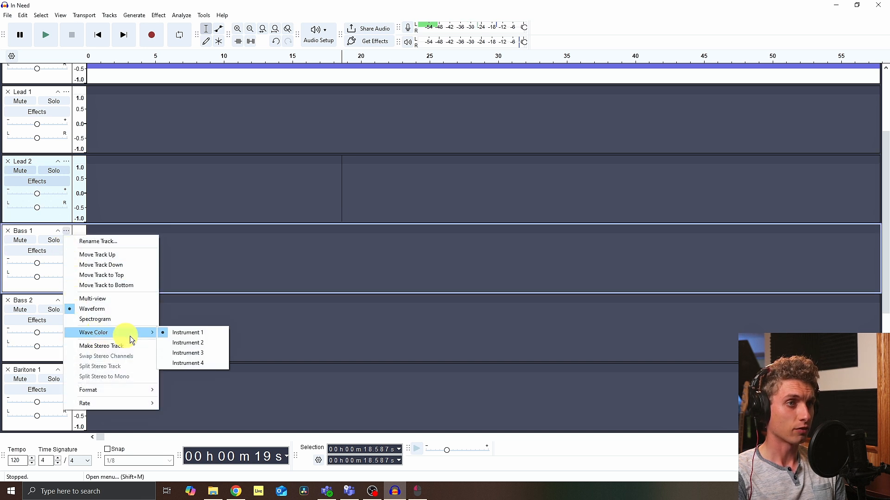
click(193, 342)
Step: Set the Baritone 1 wave colour to Instrument 3 and the Tenor 1 wave colour to Instrument 4
click(66, 301)
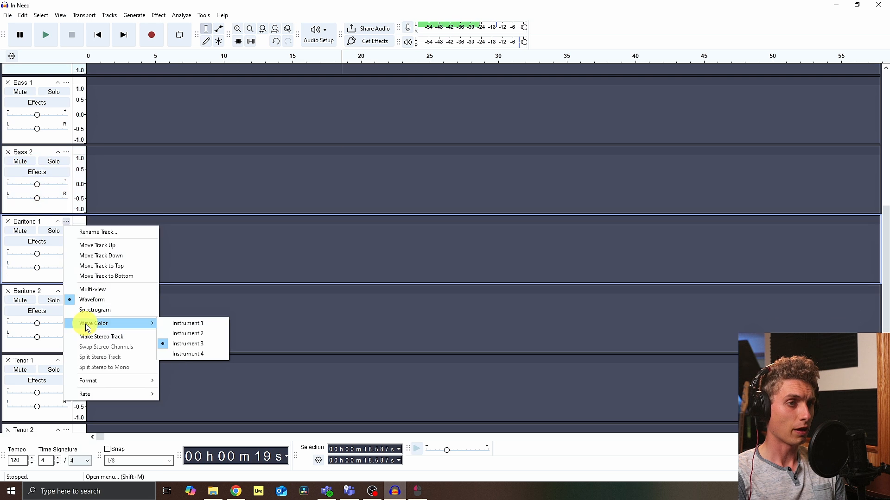
click(185, 347)
scroll(173, 338, down, 2)
click(66, 286)
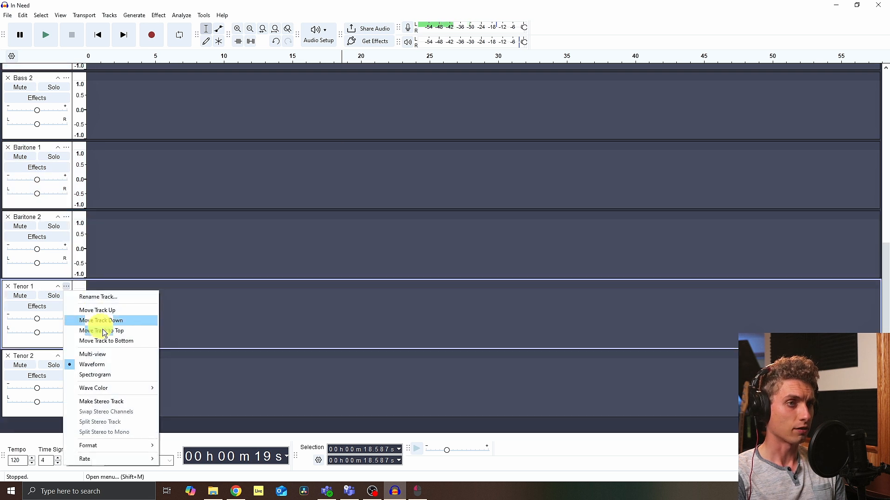
mouse_move(152, 396)
click(180, 418)
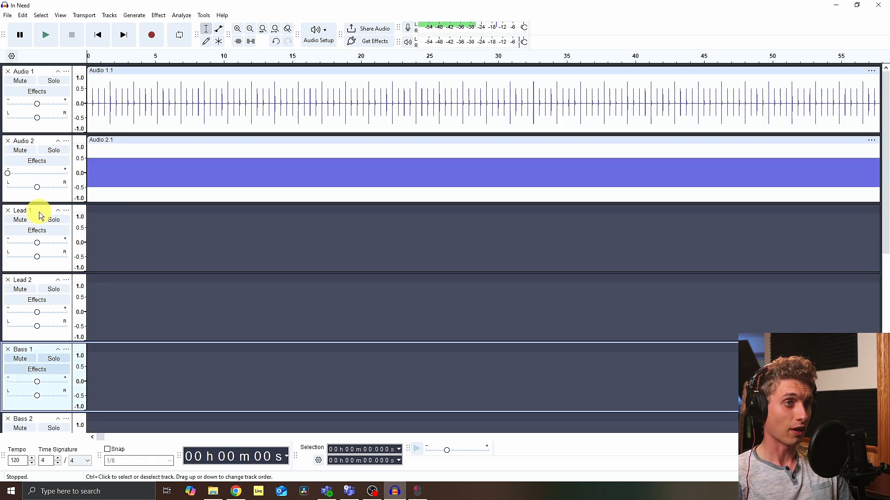
Step: Select the Lead 1 track and record a take on it
click(41, 215)
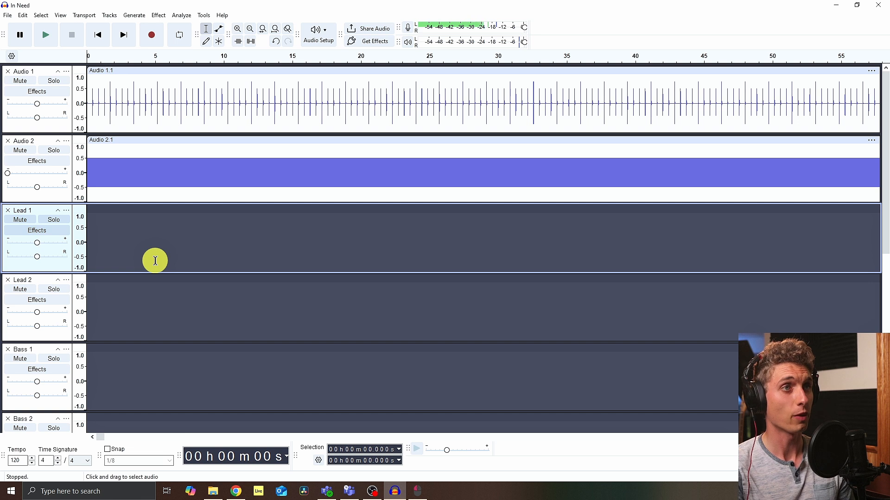
click(154, 37)
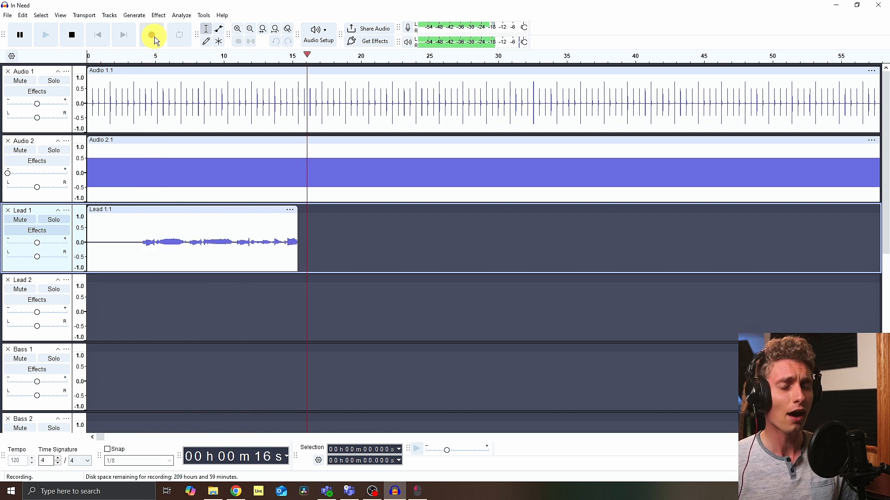
key(space)
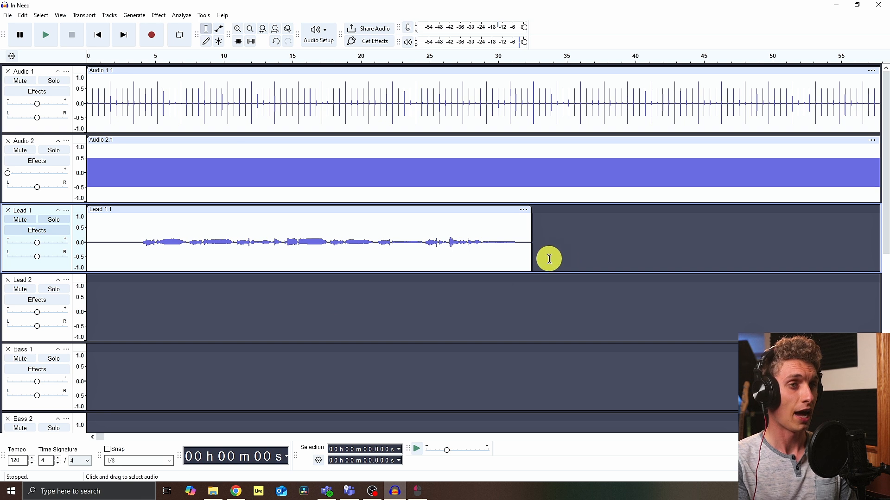
Step: Record a take on the Lead 2 track and mute the tone track
click(45, 284)
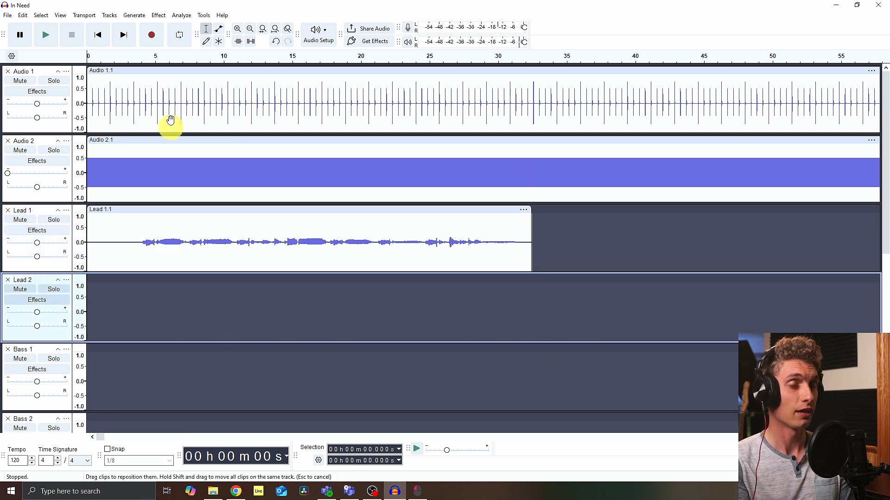
click(152, 36)
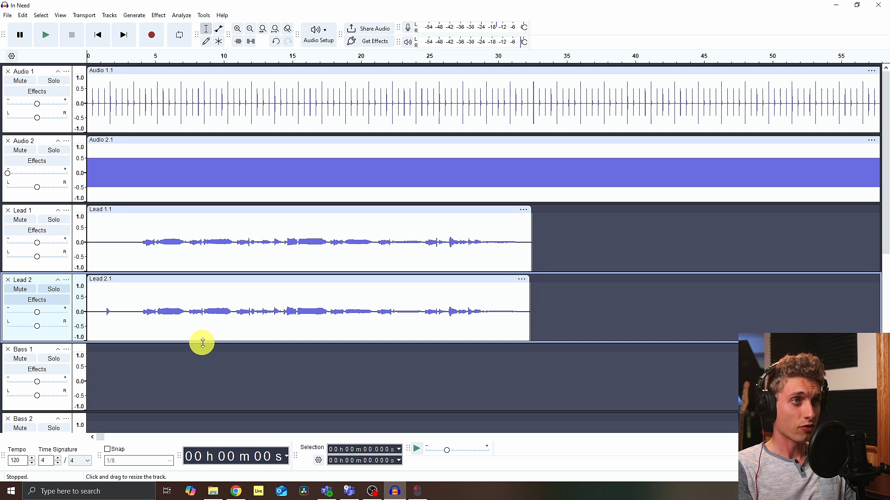
click(20, 151)
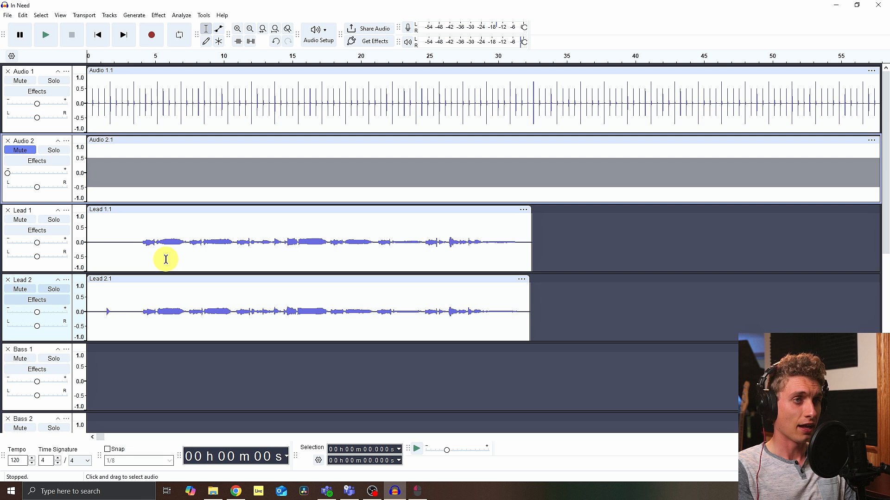
Step: Select the Bass 1 track and record a take on it
scroll(126, 255, down, 2)
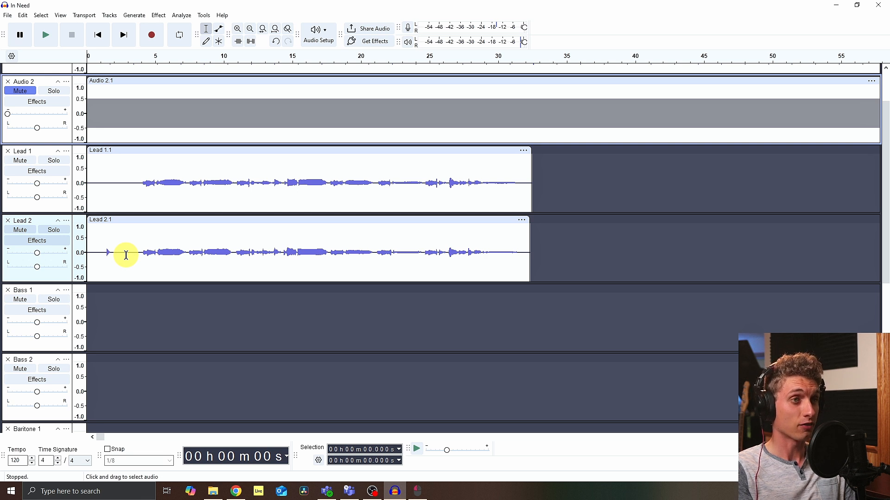
click(42, 292)
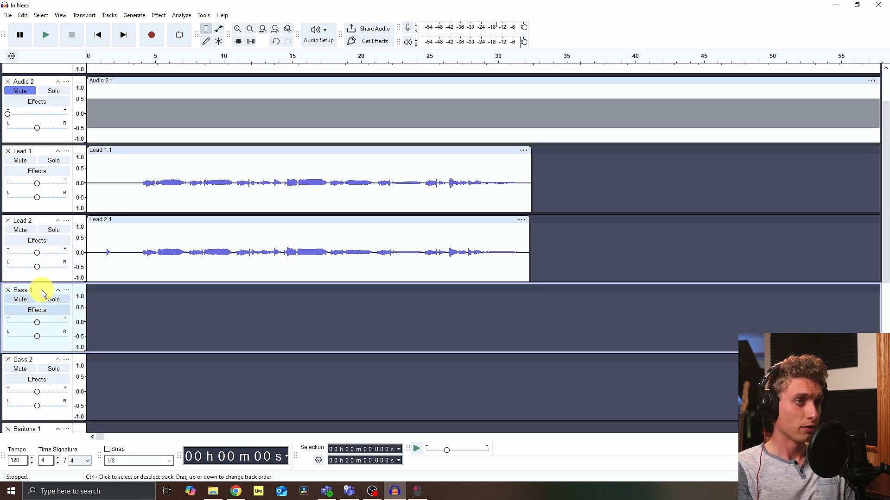
click(152, 37)
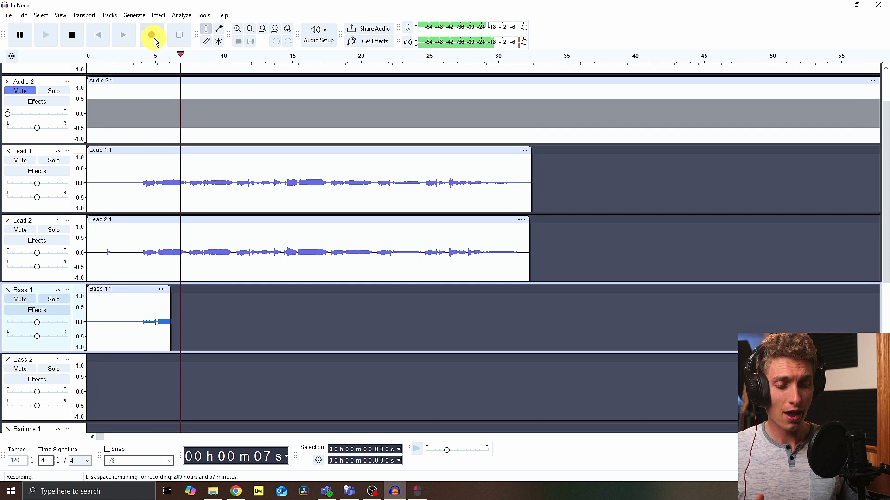
key(space)
Step: Record a take on the Bass 2 track and play back the recorded parts from about 3.6 s
click(39, 360)
click(151, 35)
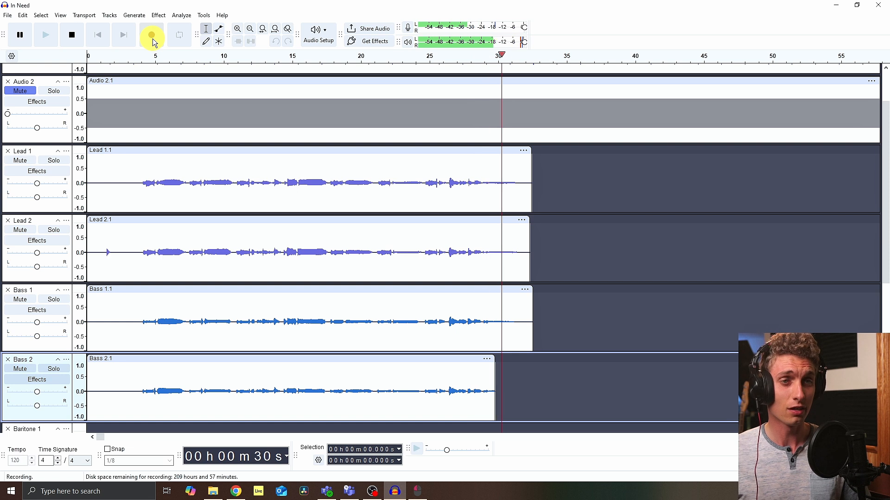
key(space)
click(136, 186)
key(space)
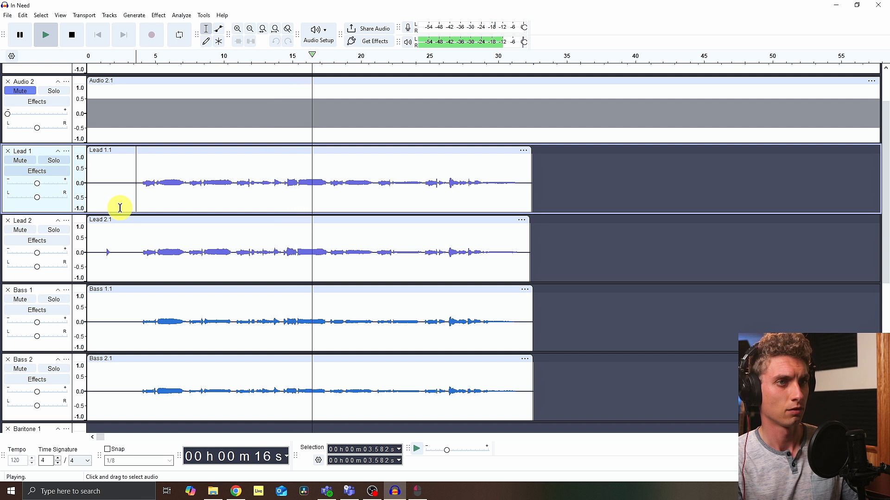
key(space)
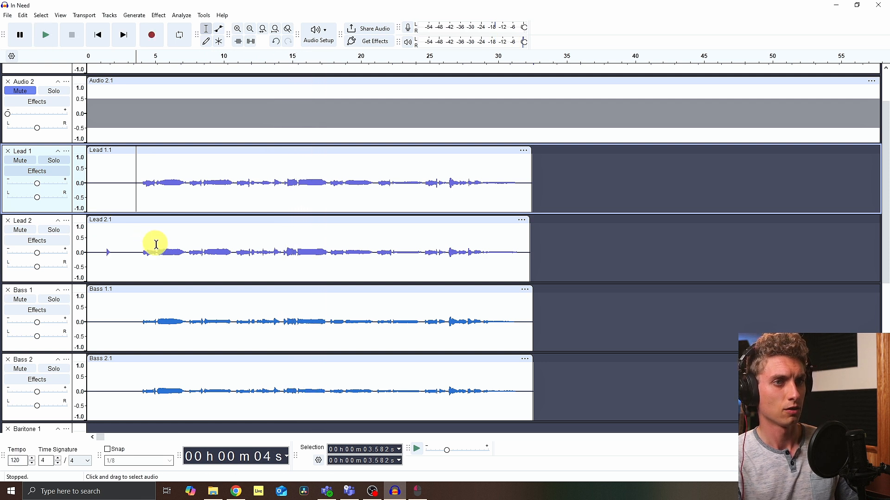
Step: Select the Baritone 1 track and record a take on it
scroll(143, 290, down, 3)
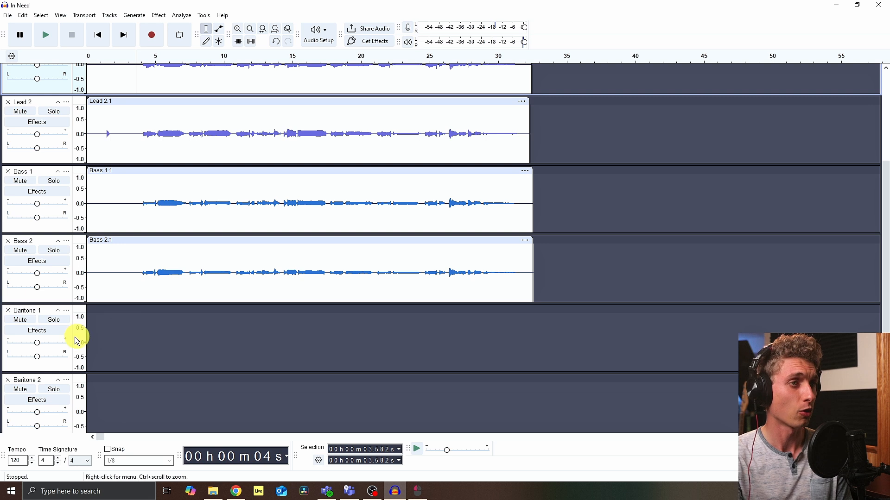
click(48, 312)
click(153, 41)
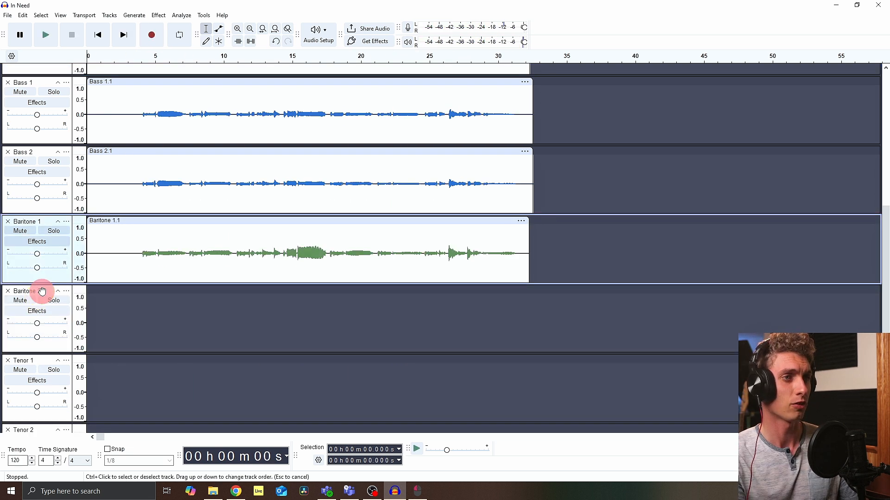
Step: Select the Baritone 2 track and record a take on it
click(43, 292)
click(151, 36)
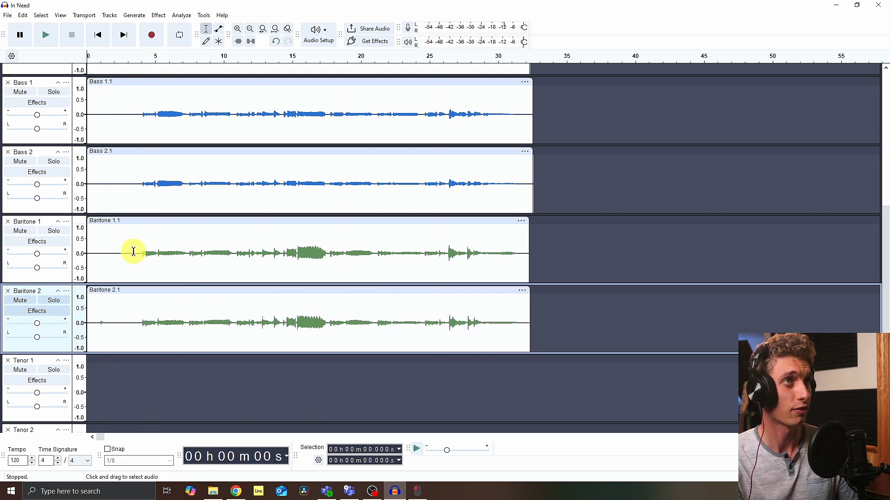
click(133, 254)
key(space)
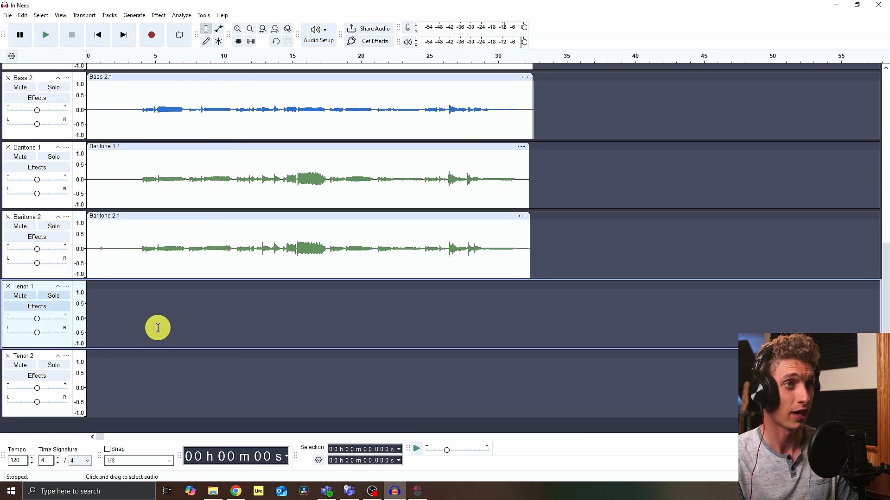
Step: Mute the Bass 1 and Bass 2 tracks
scroll(158, 327, up, 1)
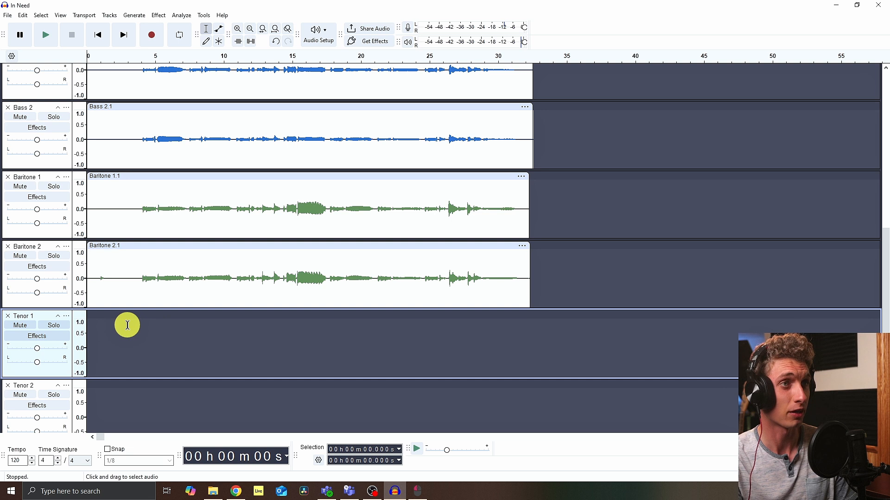
scroll(159, 311, up, 4)
click(17, 166)
click(21, 236)
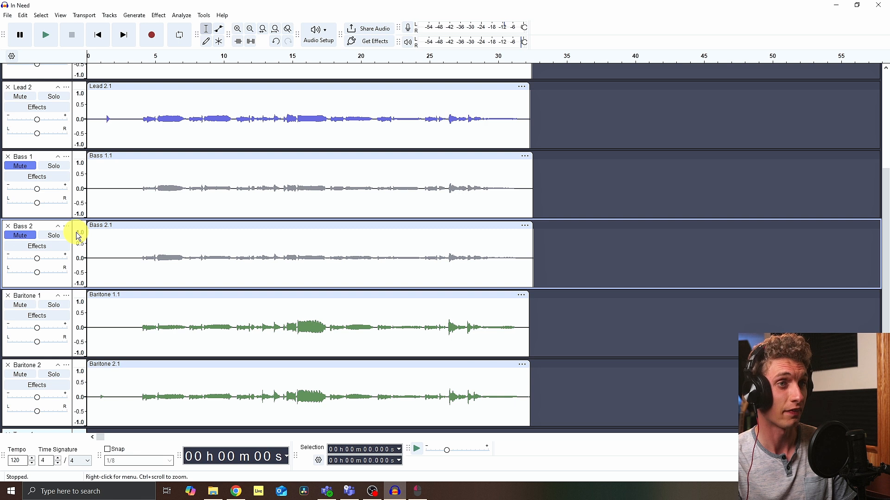
Step: Record a take on the Tenor 1 track
scroll(171, 260, down, 5)
click(153, 34)
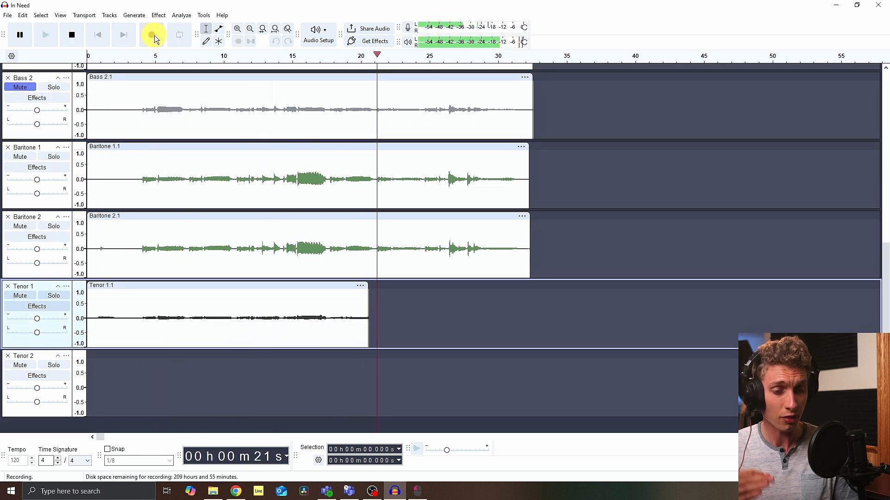
key(space)
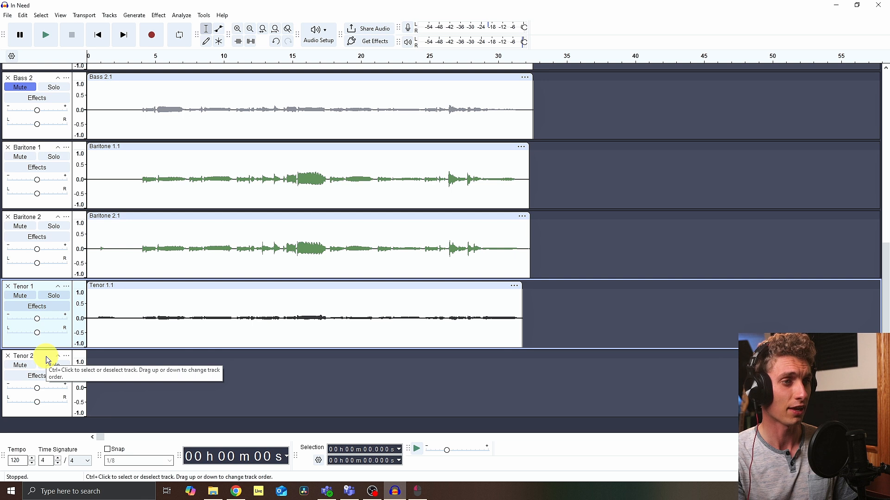
Step: Select the Tenor 2 track and record a take on it
click(47, 361)
click(152, 35)
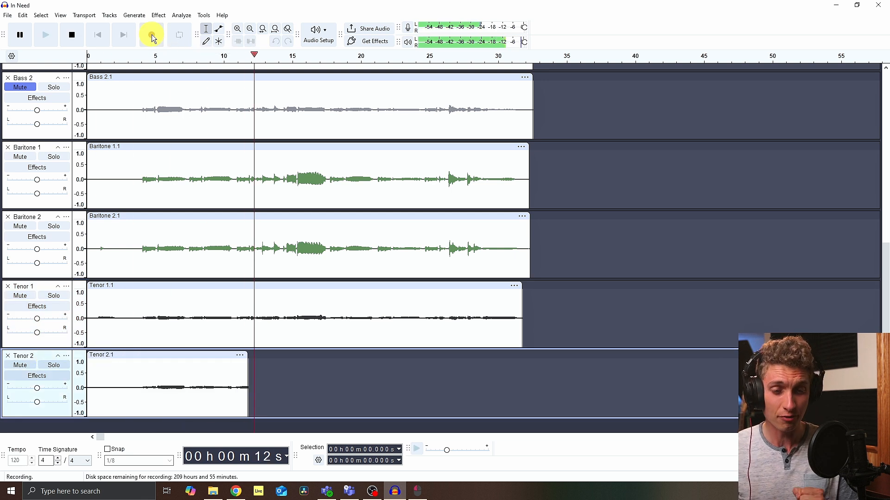
key(space)
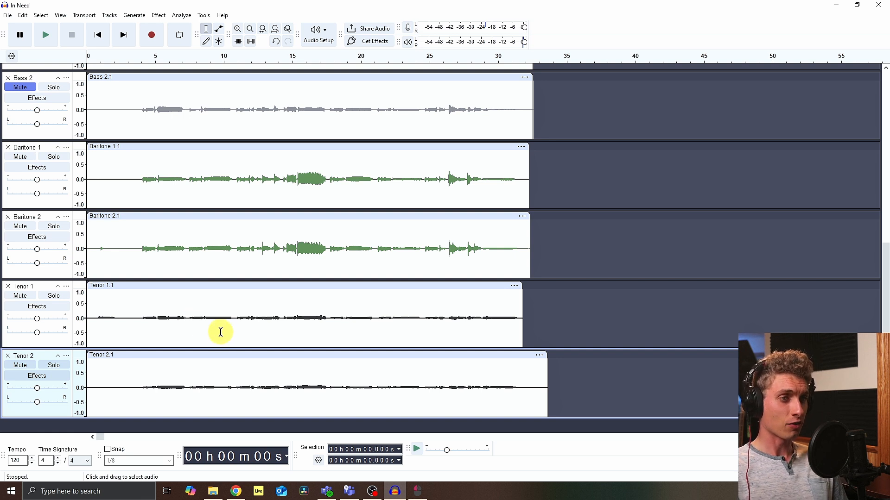
Step: Unmute both Bass tracks and mute the Audio 1 metronome track
scroll(218, 329, up, 5)
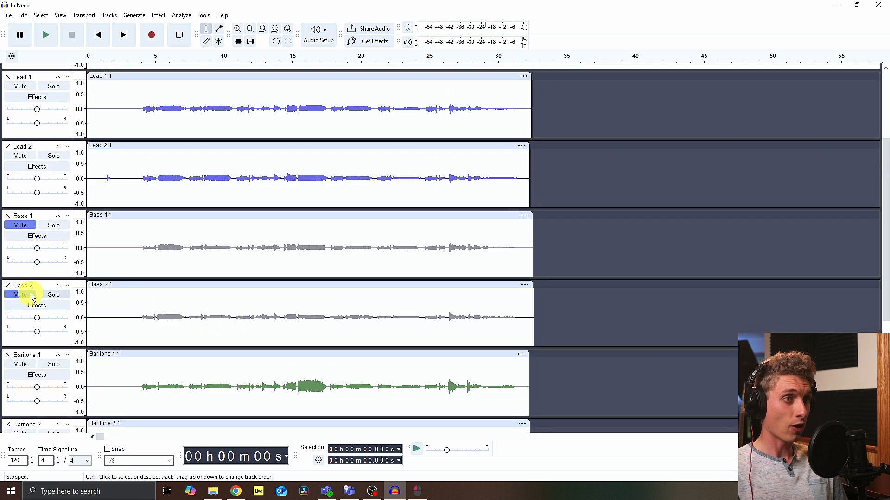
click(23, 294)
click(20, 225)
scroll(222, 278, up, 3)
click(198, 171)
click(19, 83)
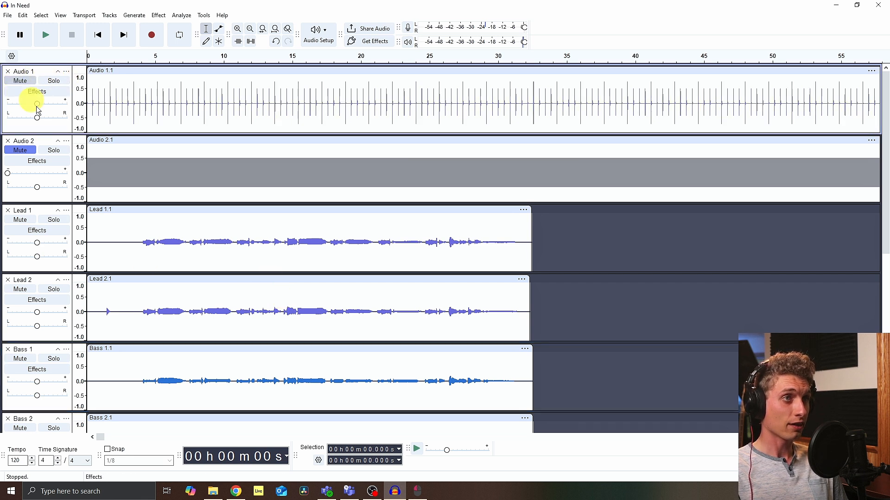
Step: Play back the vocal tracks from about 3.7 s with the metronome muted
click(139, 240)
key(space)
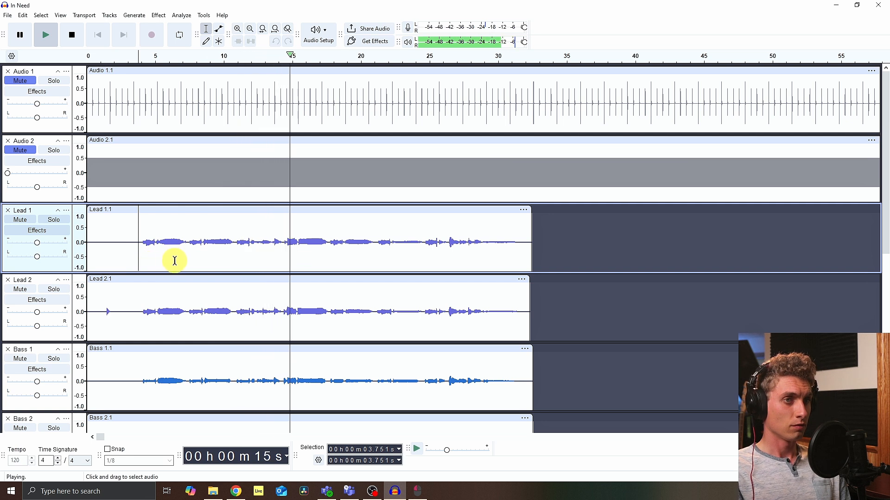
scroll(190, 264, down, 2)
scroll(194, 268, down, 2)
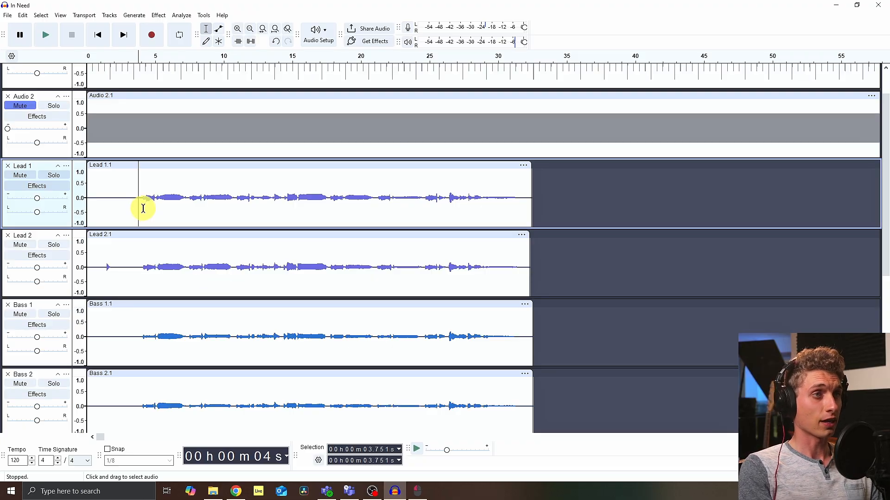
Step: Restart playback from about 3.65 s and lower the gain of the Baritone 1 and Bass 2 tracks
scroll(139, 202, up, 1)
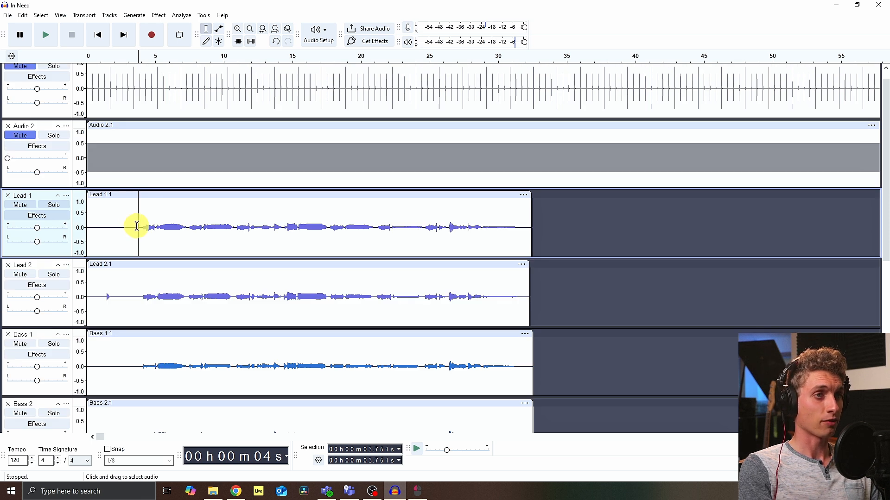
click(137, 226)
key(space)
scroll(123, 223, down, 7)
drag(37, 299, 33, 305)
drag(36, 229, 32, 230)
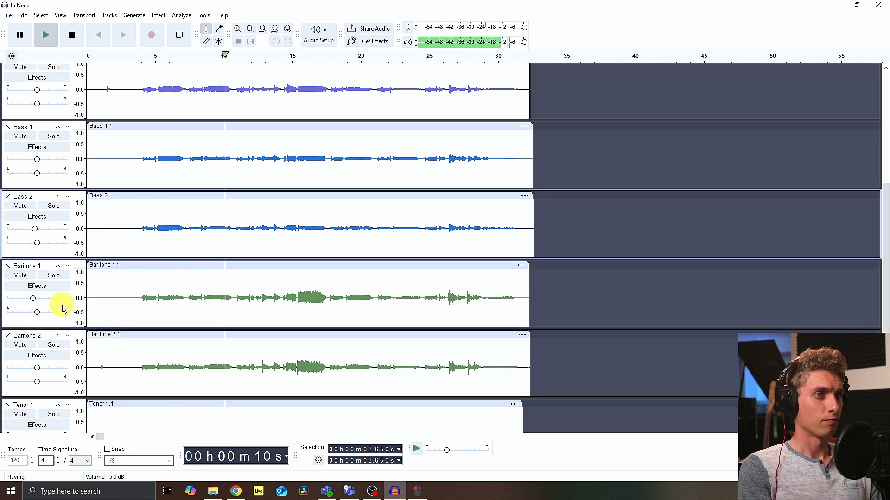
Step: Lower the Baritone 2 gain and set the Bass 2 gain to -1.0 dB
drag(37, 368, 31, 368)
drag(37, 233, 34, 232)
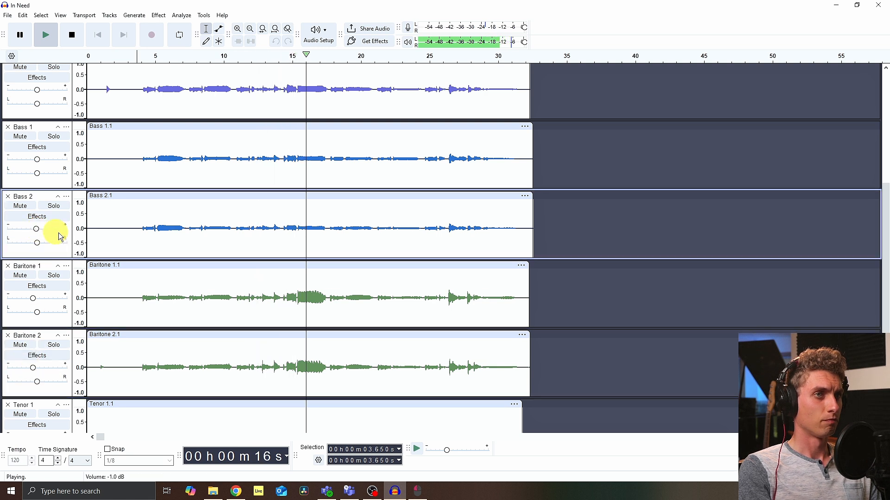
scroll(85, 232, down, 5)
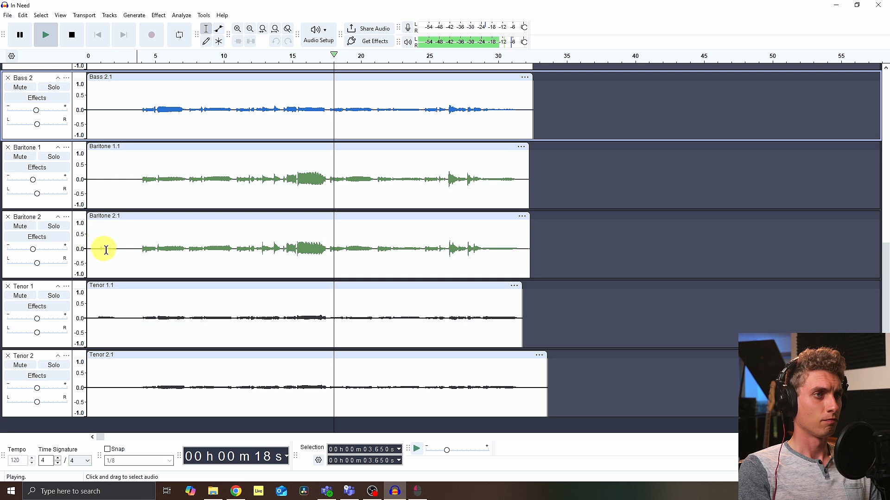
Step: Lower both Baritone gains to about -6 dB and reduce both Tenor track gains, then stop playback
drag(33, 179, 32, 179)
drag(33, 249, 31, 250)
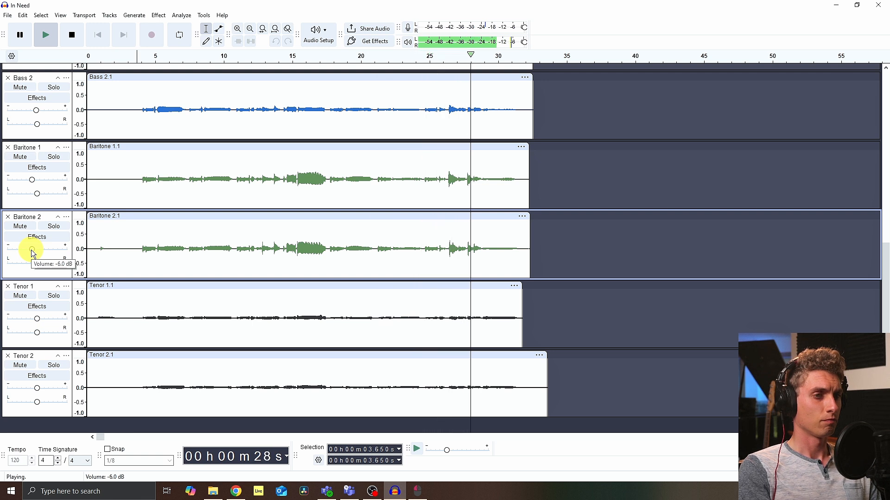
drag(35, 320, 32, 320)
drag(37, 390, 31, 392)
key(space)
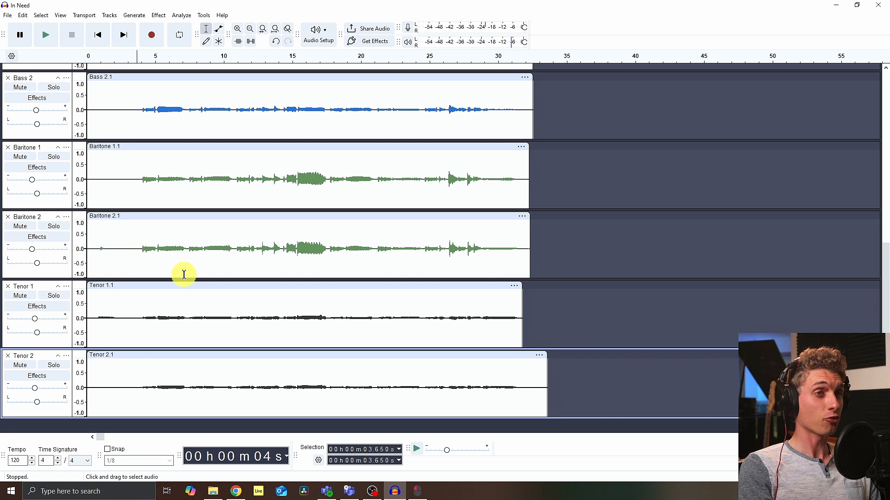
Step: Open the Lead 1 track's realtime effects and choose to get more effects
scroll(191, 280, up, 6)
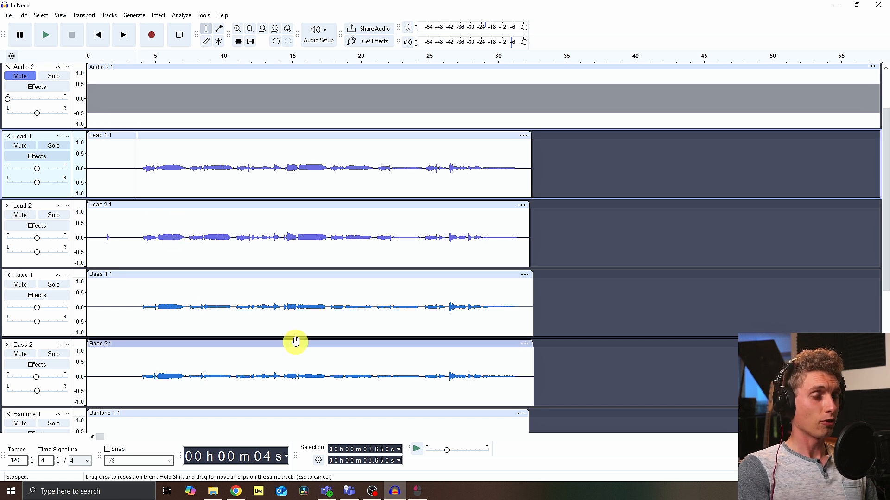
click(40, 159)
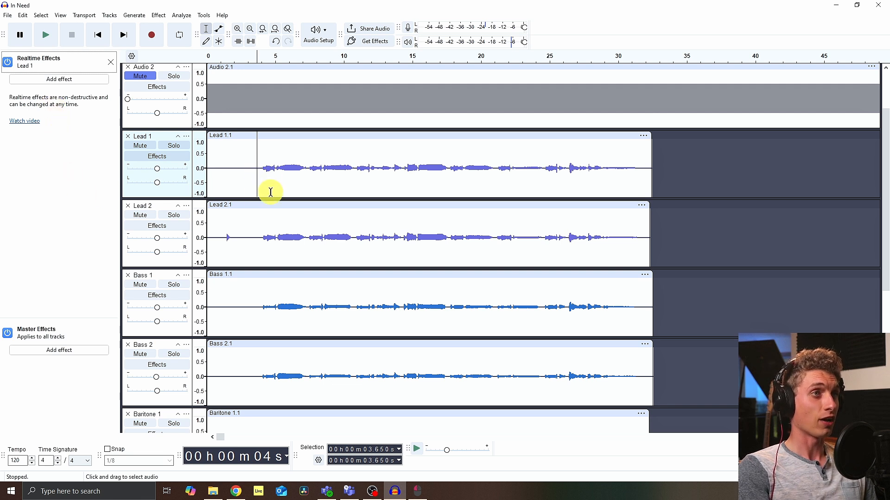
click(65, 80)
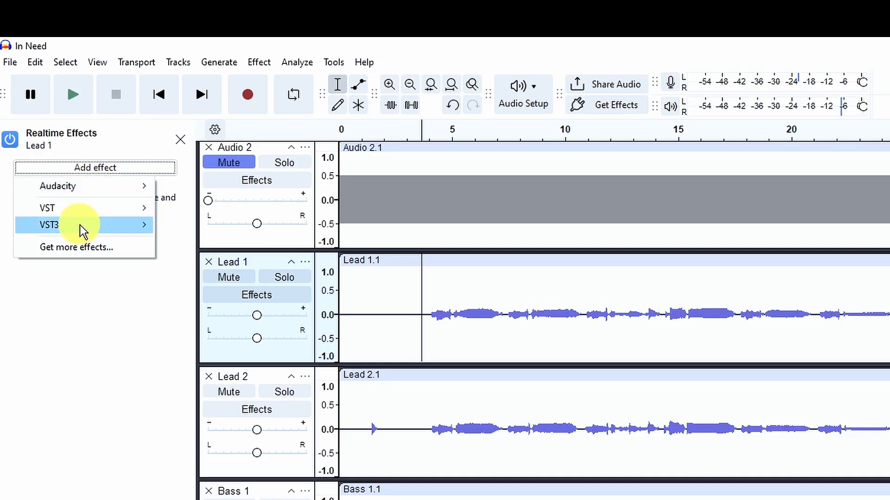
mouse_move(79, 228)
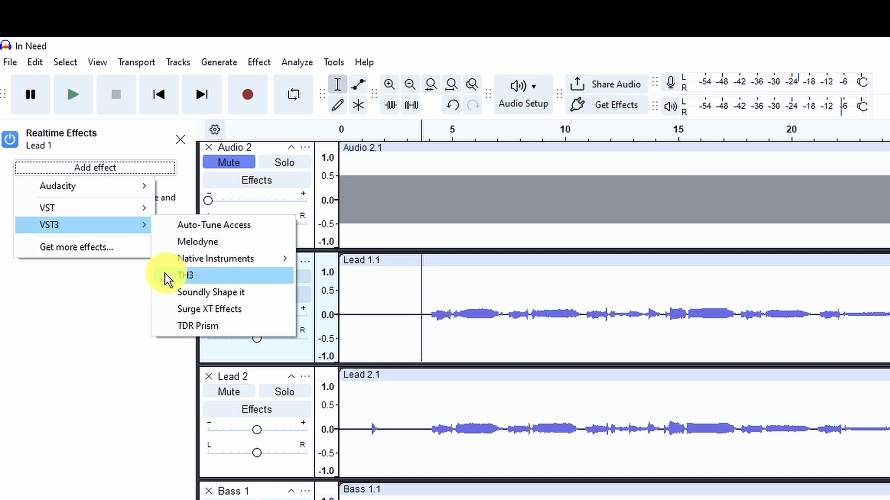
click(82, 249)
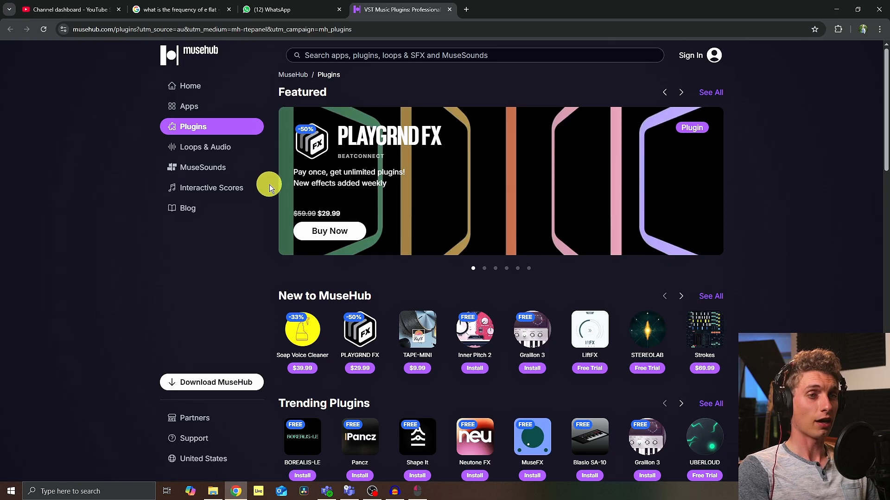
Step: Search the MuseHub site for eq, open the Shape It plugin page, and return to Audacity
click(407, 54)
text(eq)
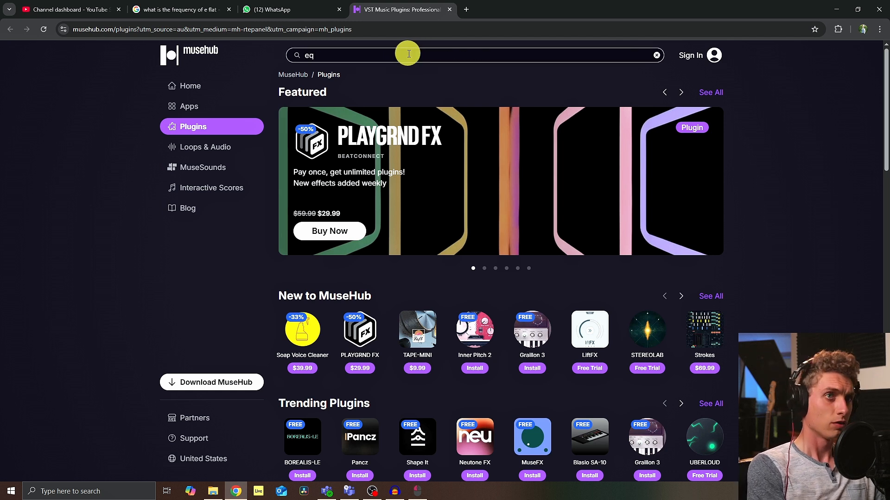
key(Return)
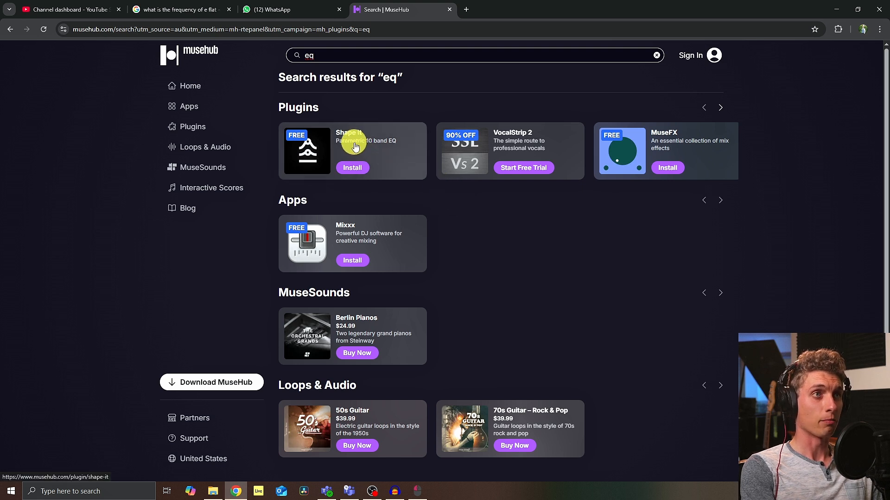
click(355, 146)
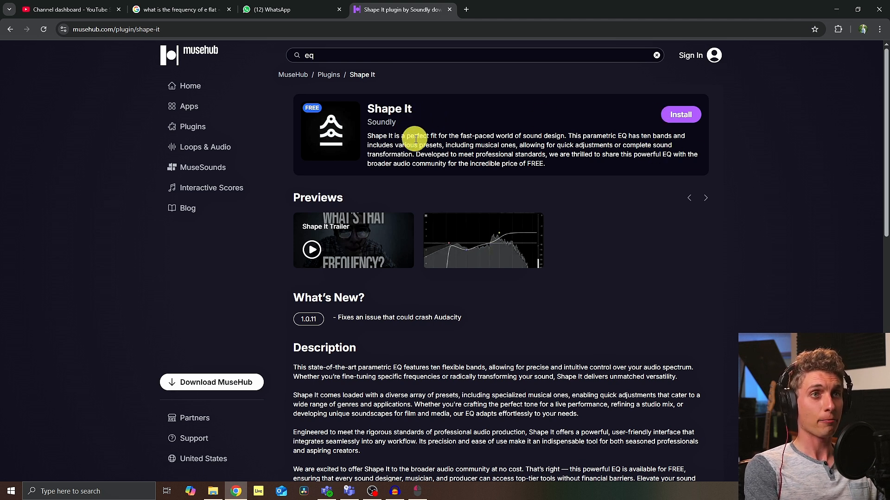
click(836, 11)
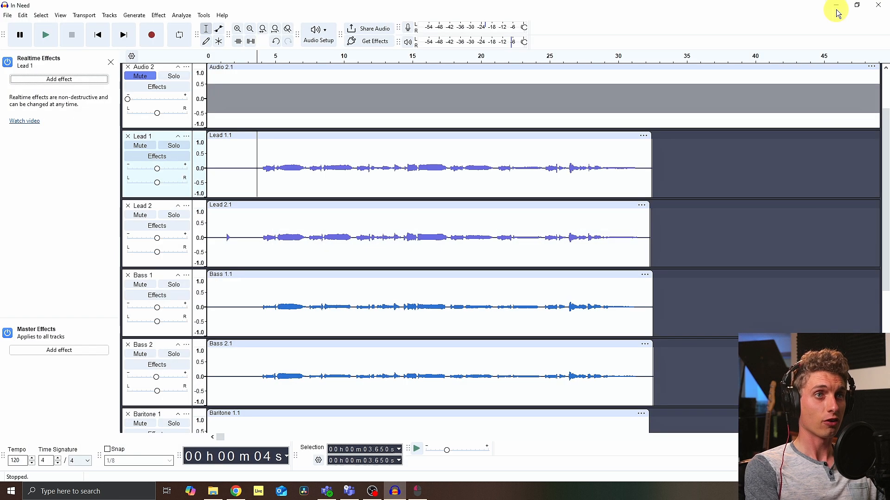
Step: Add the Soundly Shape it effect to the Lead 1 track's realtime effects
click(67, 81)
mouse_move(44, 116)
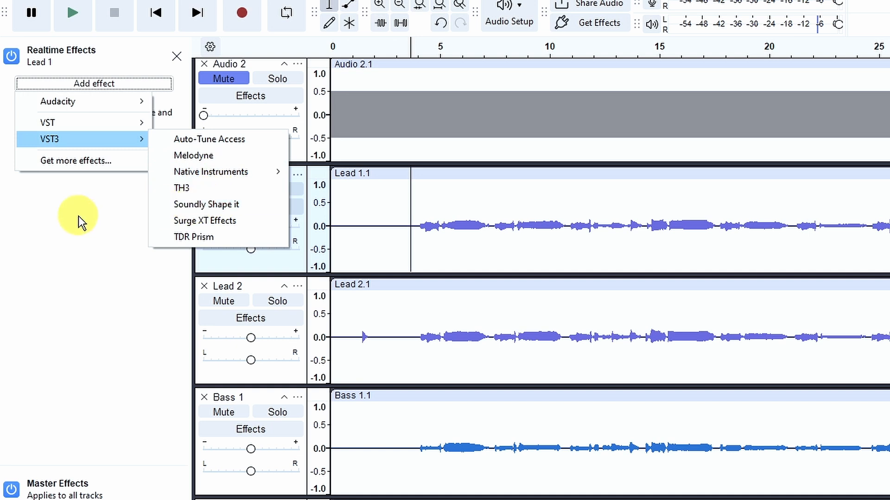
click(206, 204)
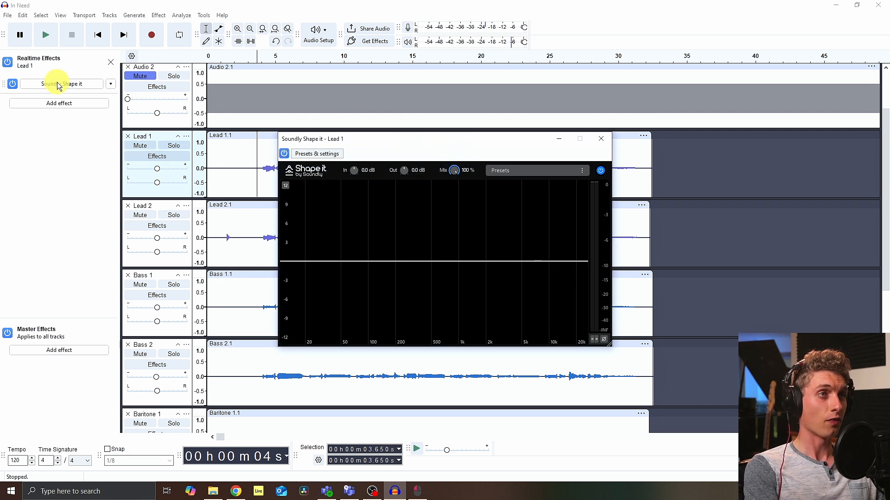
Step: Solo Lead 1, start playback, and add a low-cut filter at about 50 Hz in Shape it
drag(485, 139, 508, 136)
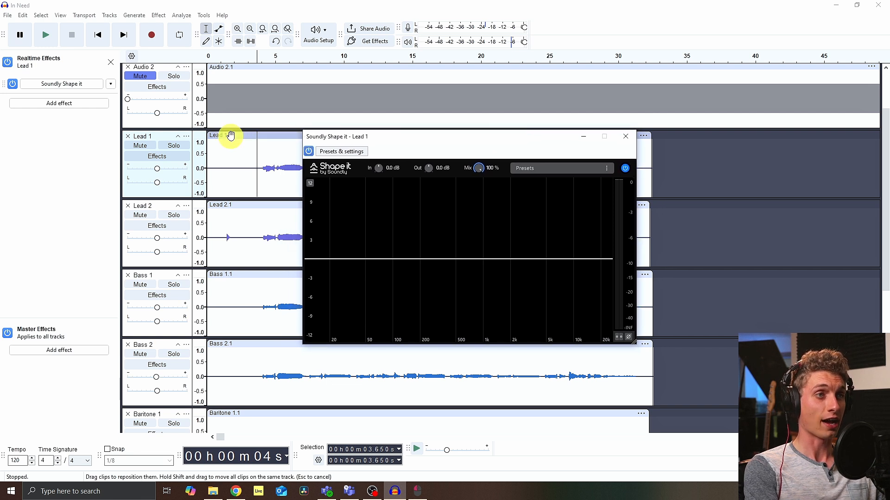
click(175, 146)
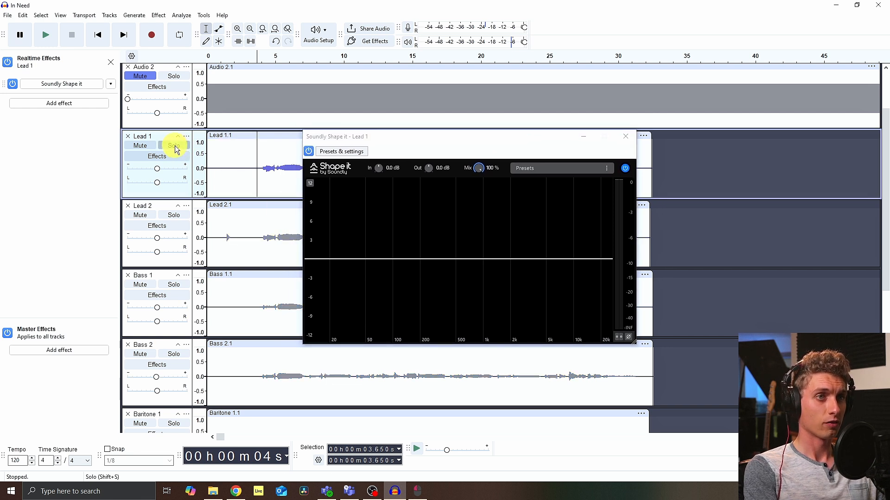
key(space)
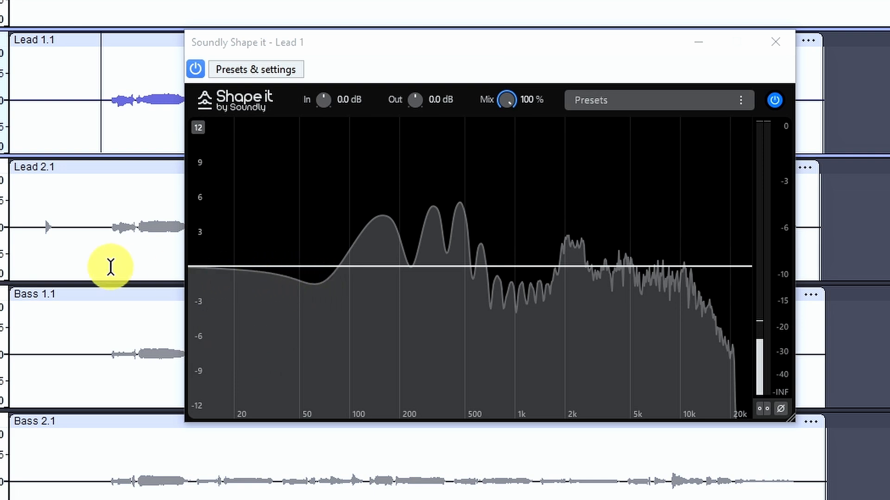
click(221, 268)
drag(221, 266, 288, 323)
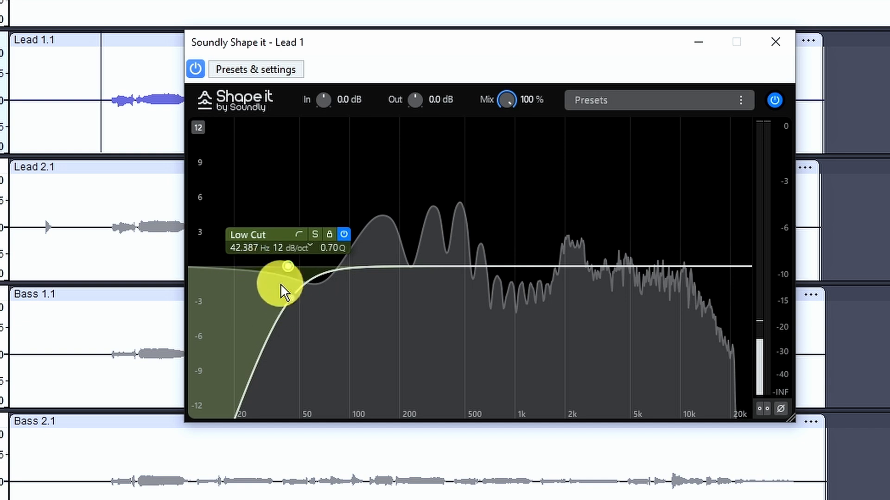
drag(291, 270, 301, 268)
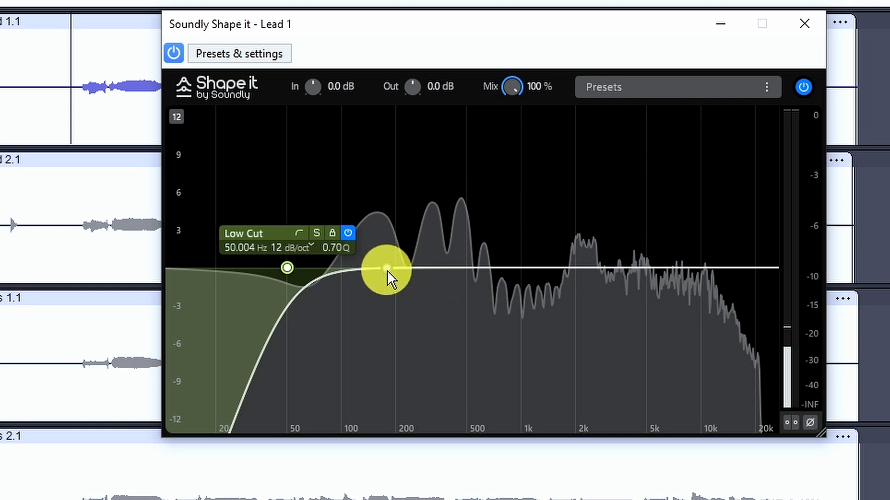
Step: Add a low-mid bell cut on Lead 1 and tune it while playing to about 338 Hz at -3.2 dB
mouse_move(443, 261)
mouse_down()
mouse_move(437, 276)
mouse_move(443, 274)
mouse_up()
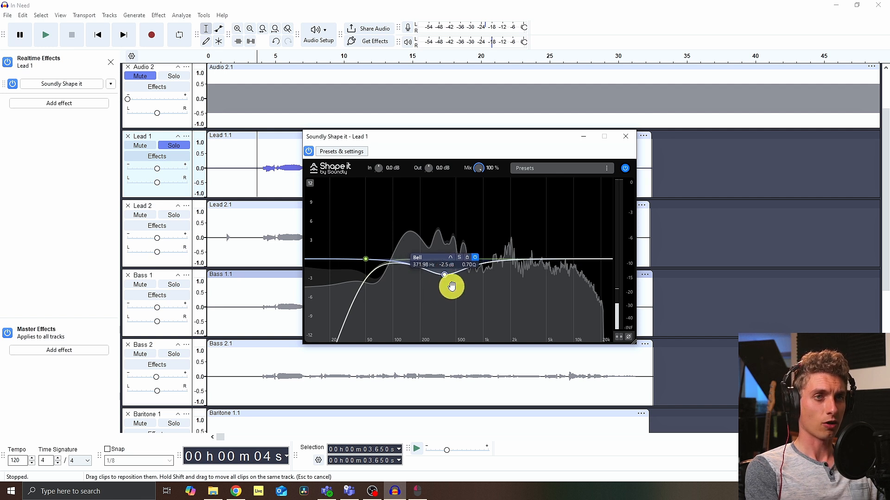
key(space)
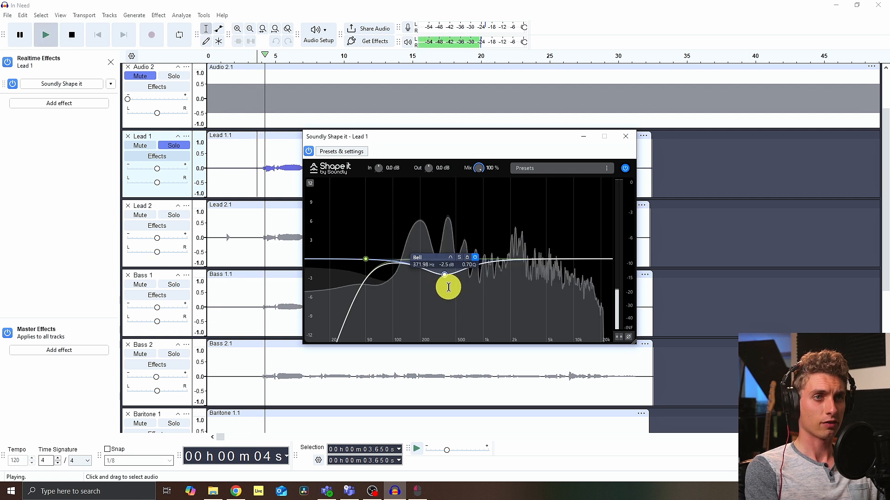
click(445, 276)
mouse_move(446, 276)
mouse_down()
mouse_move(444, 309)
mouse_move(446, 171)
mouse_move(451, 290)
mouse_move(452, 280)
mouse_up()
key(space)
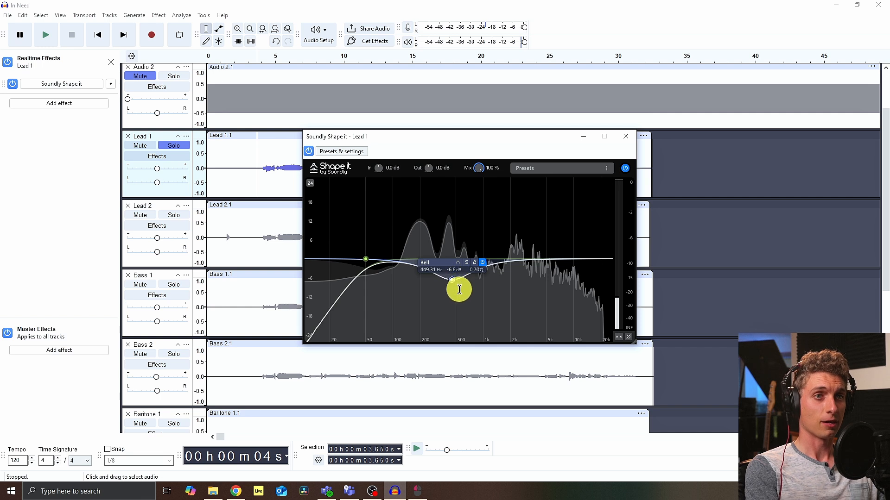
key(space)
mouse_move(453, 278)
mouse_down()
mouse_move(451, 195)
mouse_move(450, 274)
mouse_move(449, 263)
mouse_move(440, 269)
mouse_up()
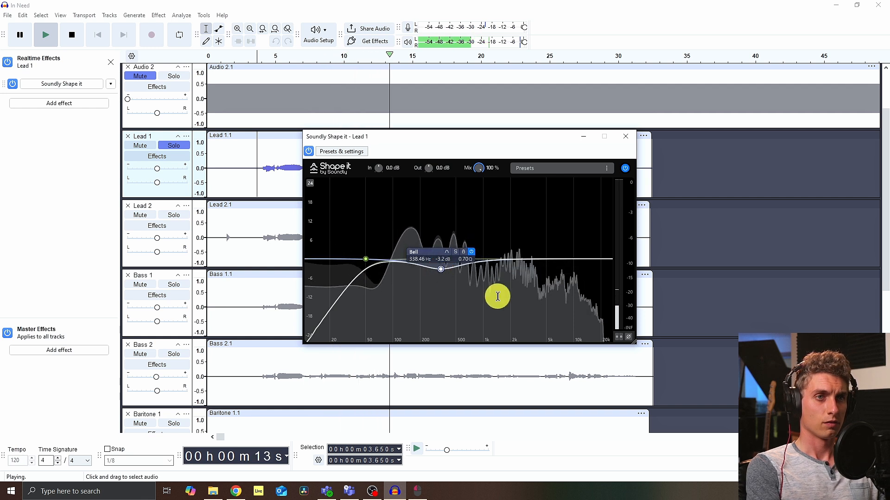
key(space)
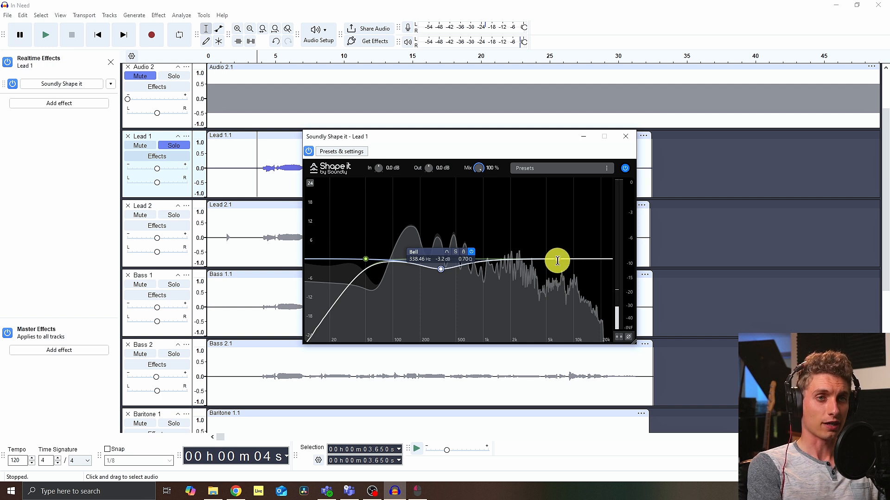
Step: Add a high bell boost at about 8 kHz, +2.6 dB on Lead 1 while playing, then stop
key(space)
mouse_move(557, 259)
mouse_down()
mouse_move(565, 195)
mouse_move(584, 195)
mouse_move(585, 203)
mouse_move(540, 195)
mouse_move(495, 208)
mouse_move(560, 205)
mouse_move(565, 254)
mouse_up()
key(space)
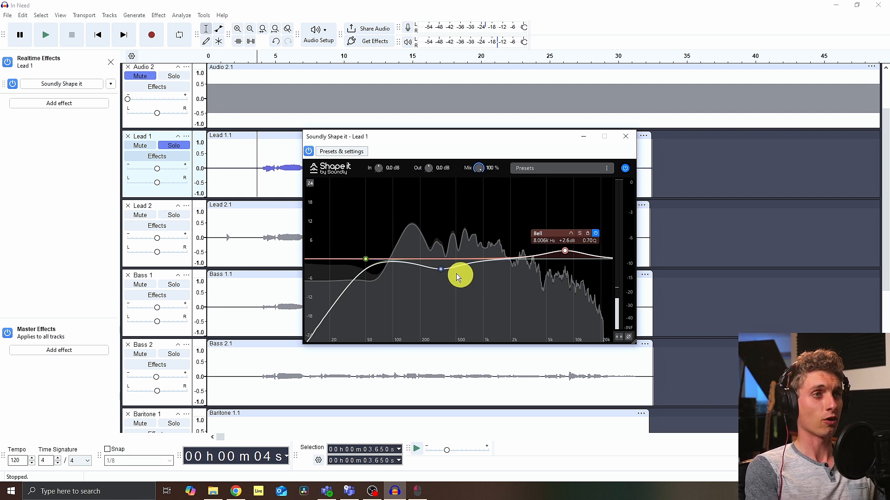
Step: Turn off Lead 1's solo and dismiss the Shape it window
click(174, 146)
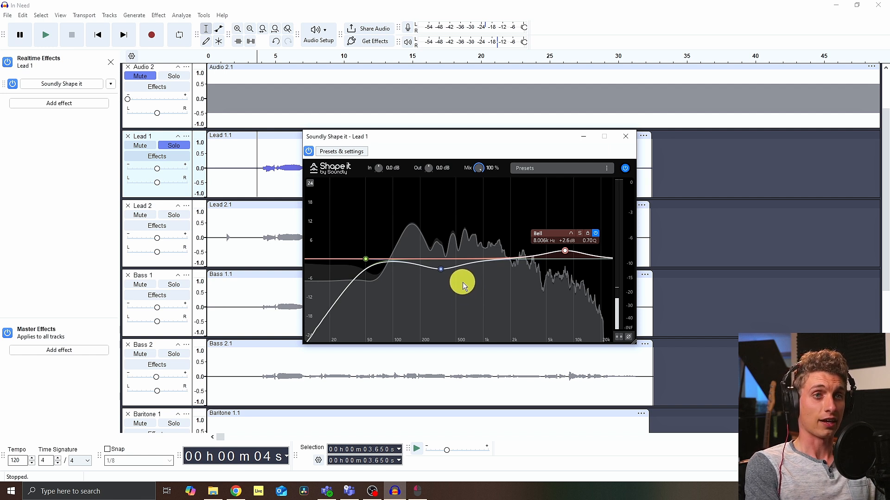
click(182, 147)
click(181, 148)
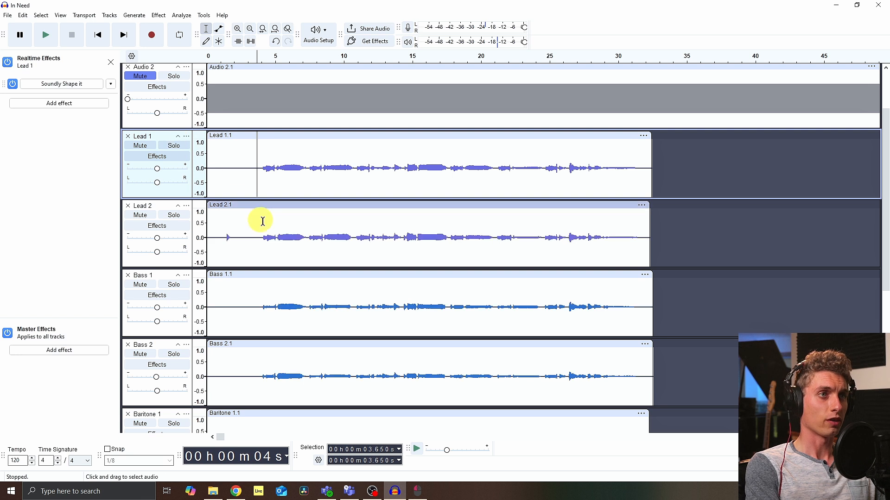
Step: Open the Lead 2 track's realtime effects and add Soundly Shape it
click(163, 232)
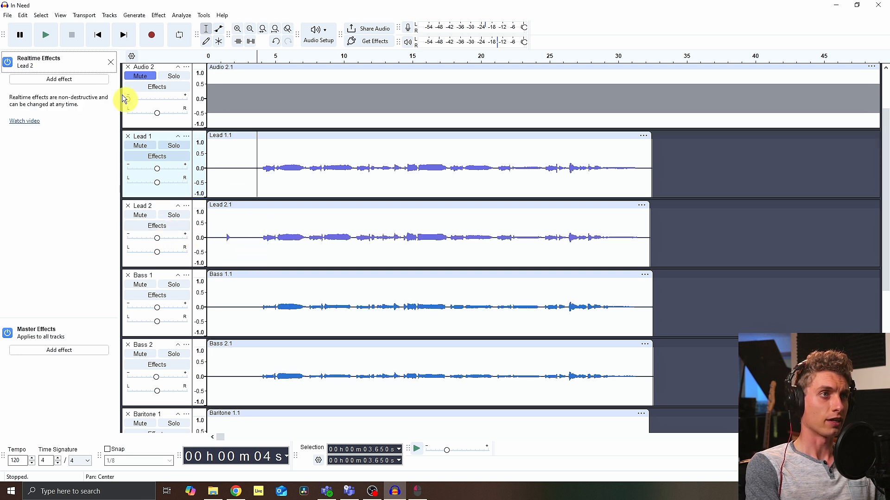
click(58, 80)
mouse_move(54, 113)
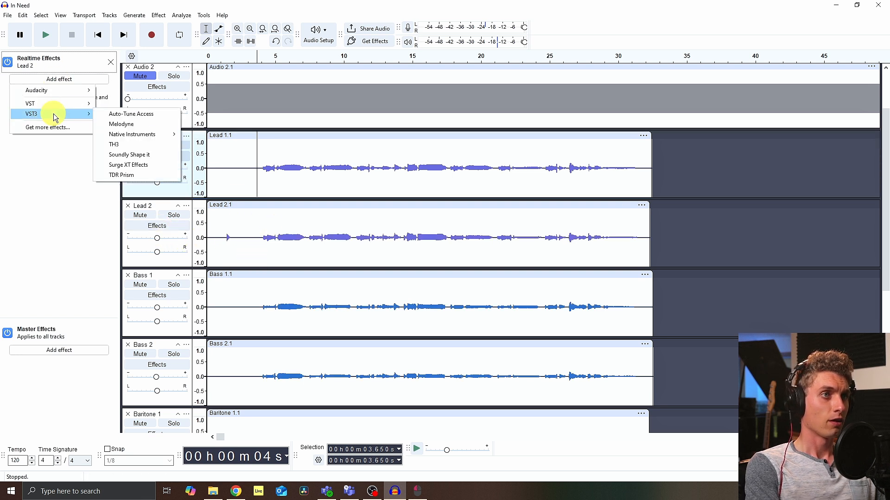
click(127, 156)
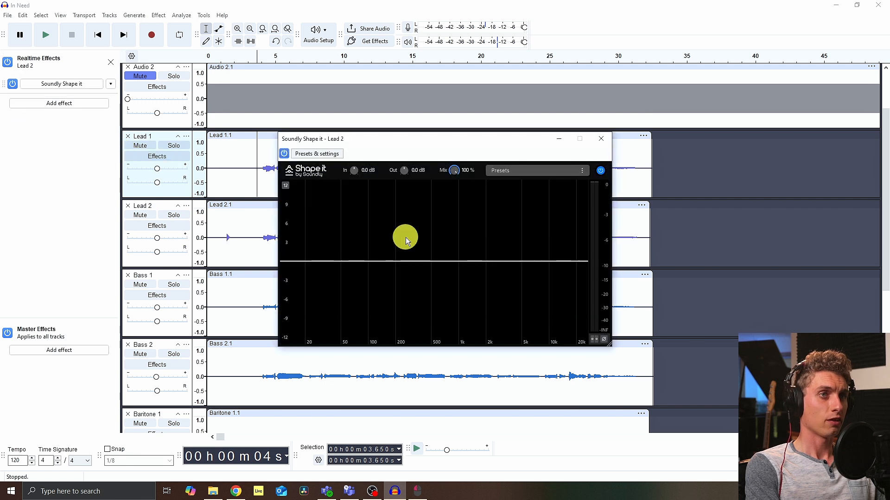
Step: EQ Lead 2 while playing with a low cut, a low-mid bell cut and a high boost near 8.6 kHz, +1.5 dB, then close it
key(space)
drag(307, 260, 330, 283)
drag(417, 258, 419, 273)
mouse_move(548, 261)
mouse_down()
mouse_move(550, 185)
mouse_move(553, 250)
mouse_move(543, 252)
mouse_up()
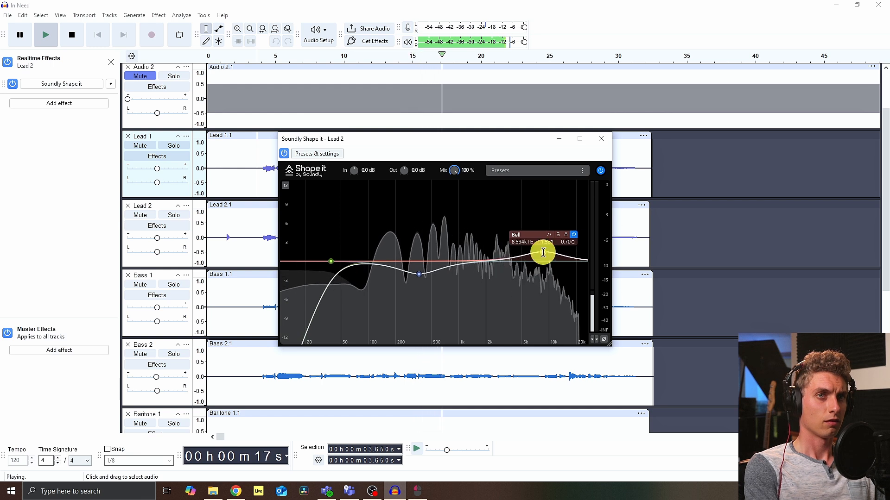
click(601, 139)
key(space)
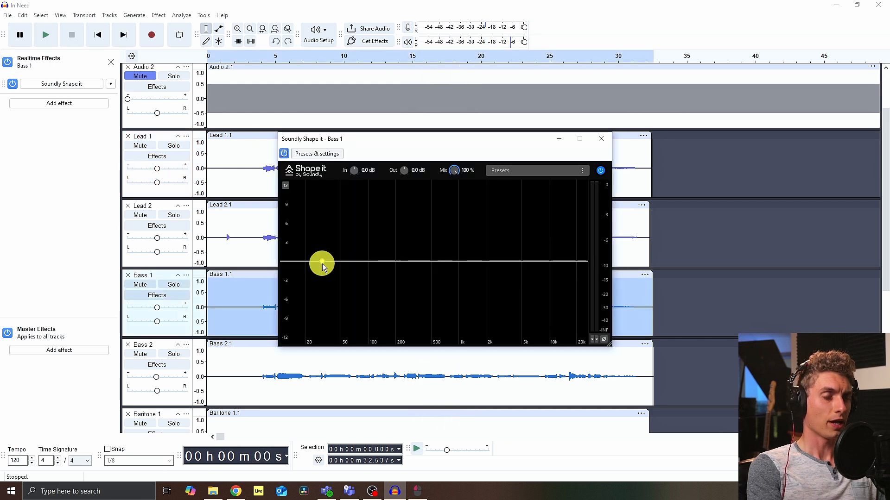
Step: In Bass 1's Shape it, add a low cut at about 47 Hz and a bell cut near 1.85 kHz at -4 dB
click(328, 263)
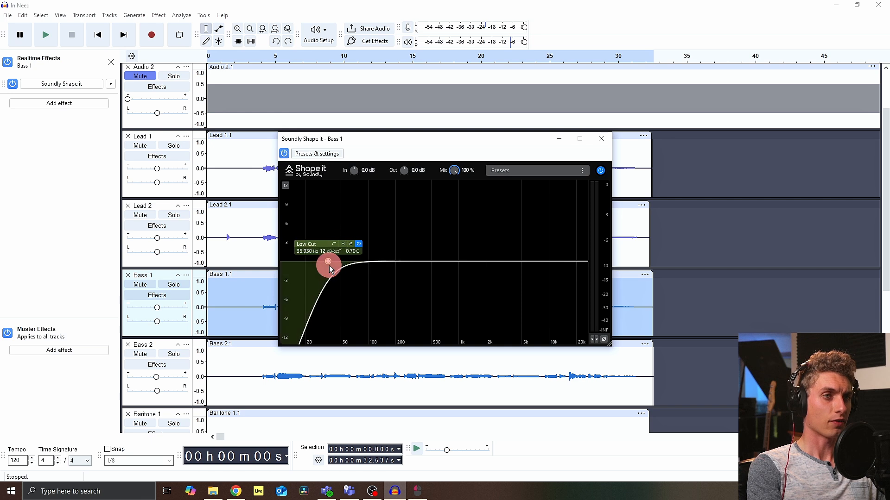
drag(329, 266, 338, 269)
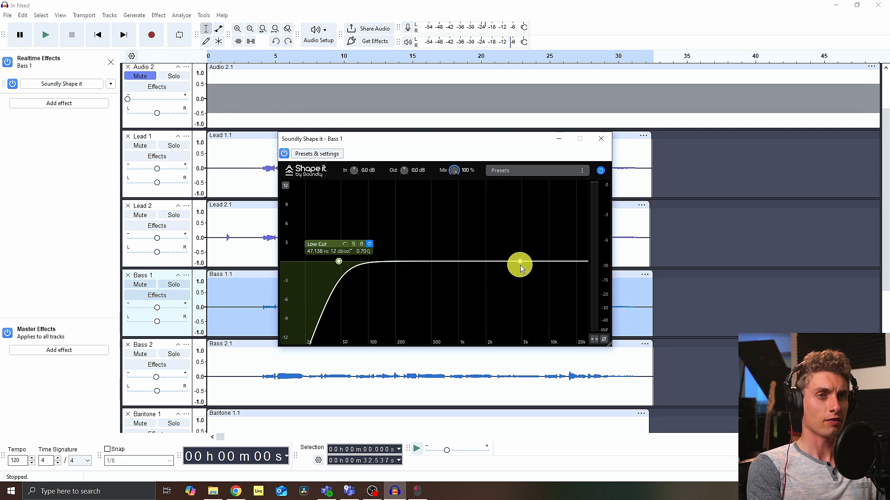
key(space)
click(479, 272)
drag(480, 273, 483, 286)
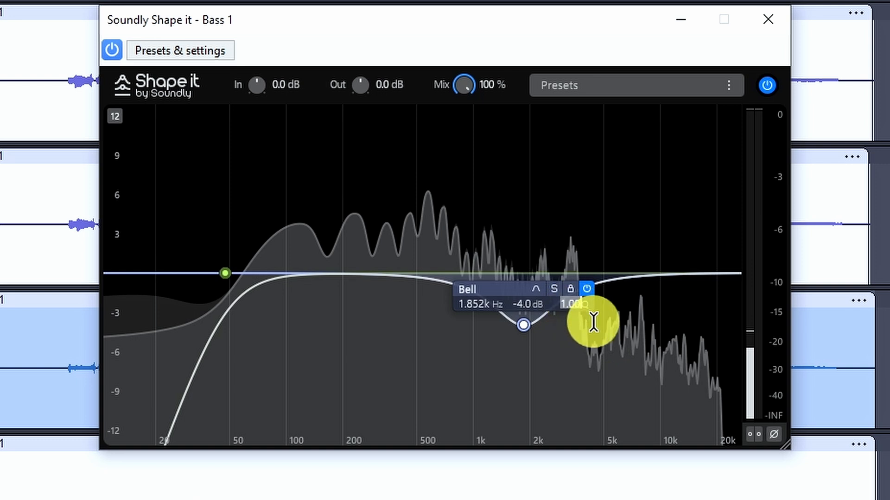
Step: Set the Bass 1 bell's Q to 0.4, shift it to about 2 kHz at -4.1 dB, then stop and close the window
text(.4)
key(Return)
drag(526, 328, 529, 334)
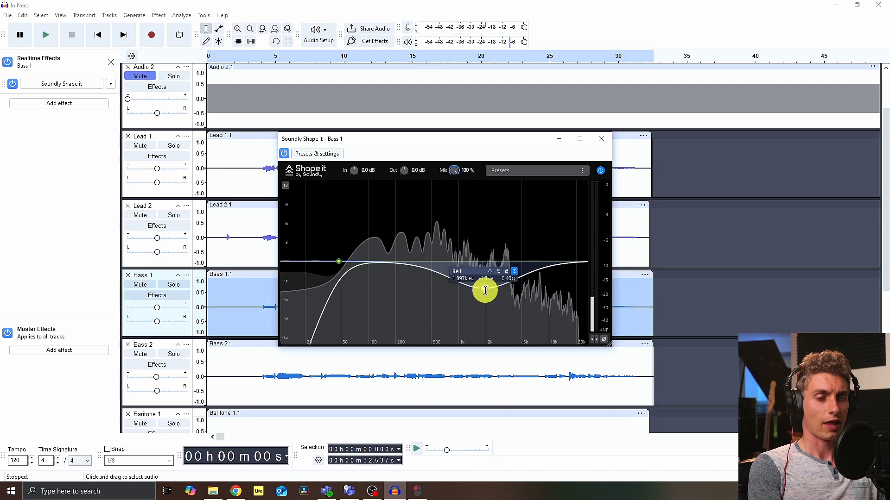
drag(480, 290, 486, 289)
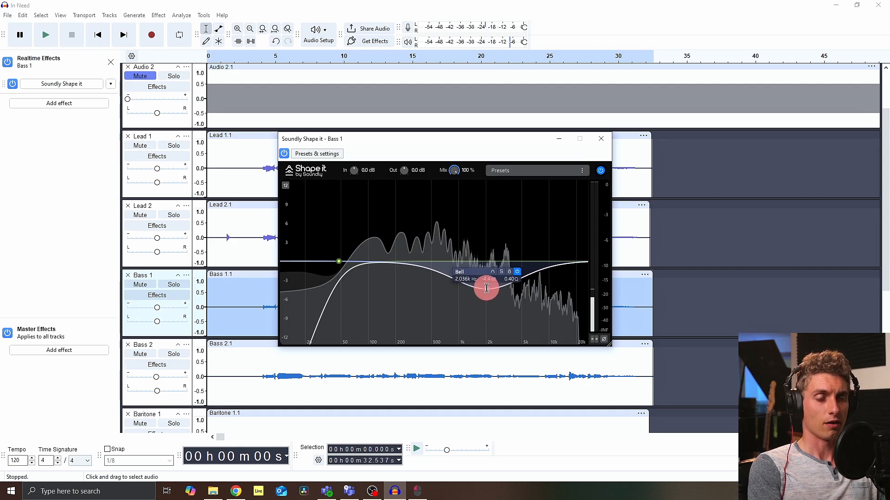
drag(486, 287, 485, 287)
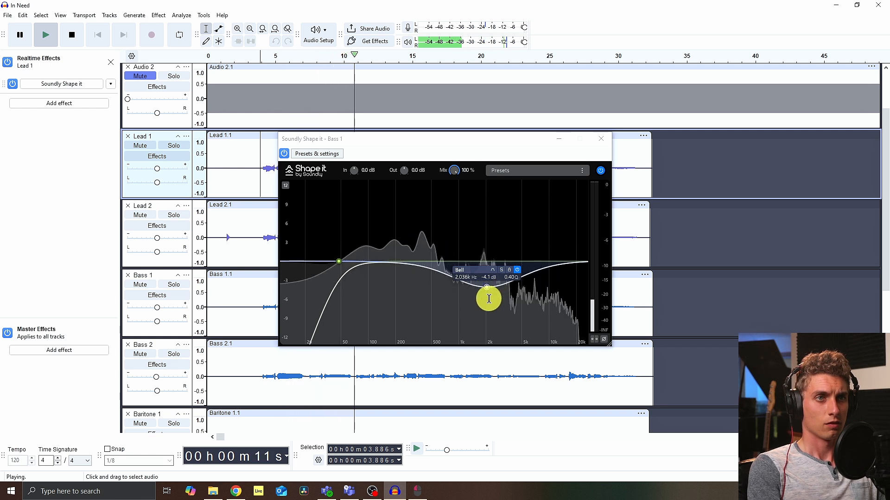
key(space)
click(600, 139)
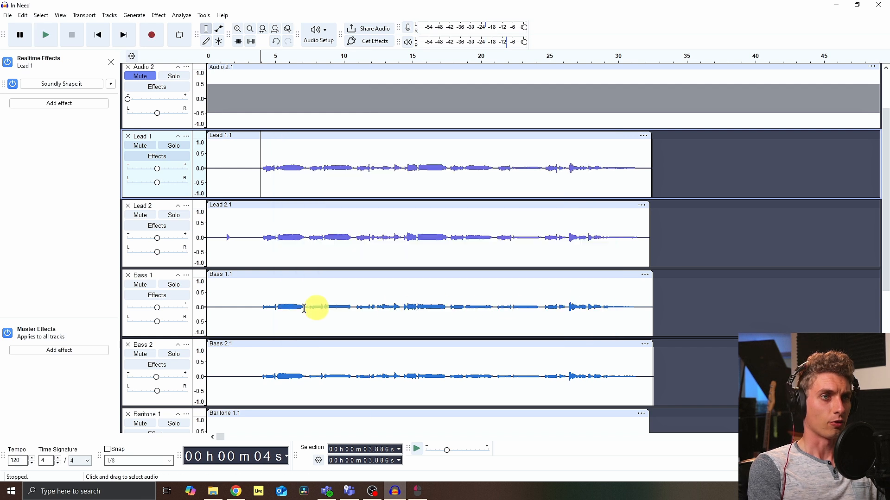
Step: Scroll to the lower tracks and open the Tenor 1 track's realtime effects
scroll(152, 266, down, 2)
click(157, 305)
key(space)
drag(496, 260, 489, 295)
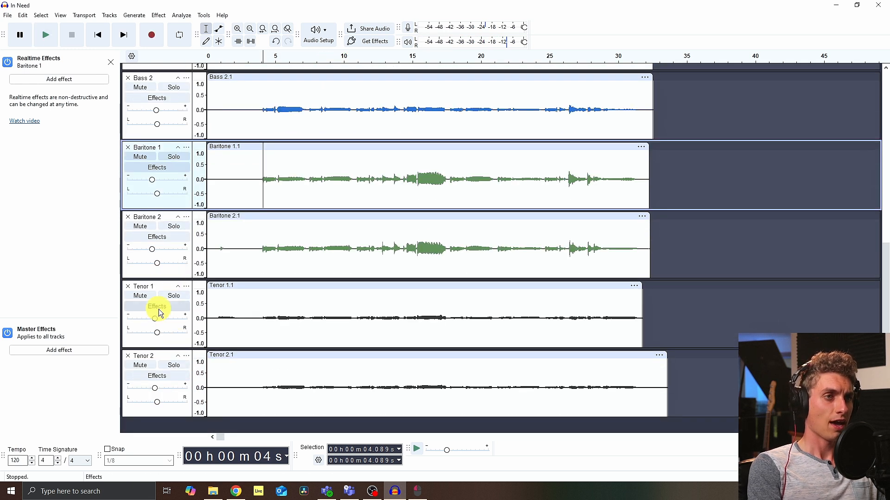
click(159, 307)
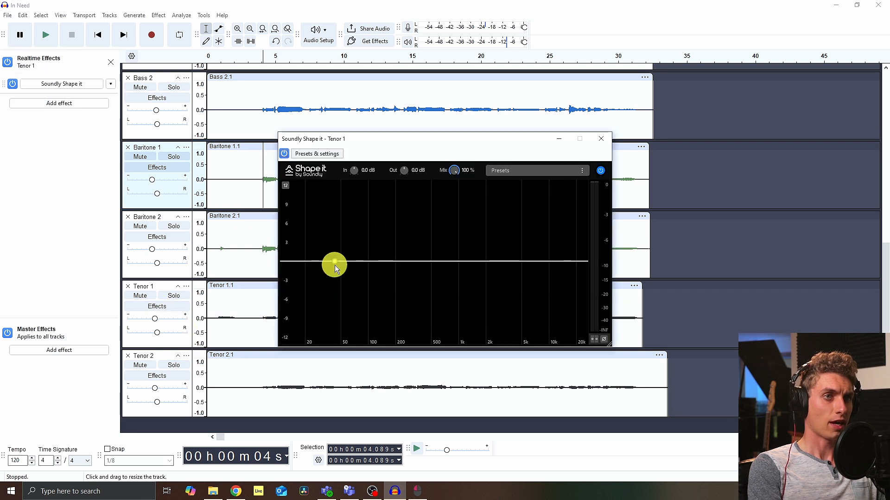
Step: EQ Tenor 1 with a low cut, a bell cut at about 323 Hz, -3.5 dB and a high boost while playing
drag(334, 265, 385, 273)
drag(423, 262, 414, 282)
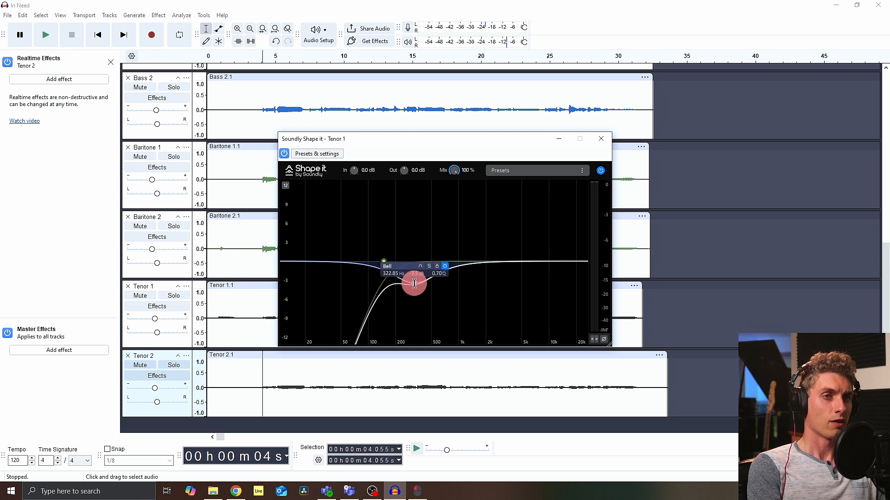
key(space)
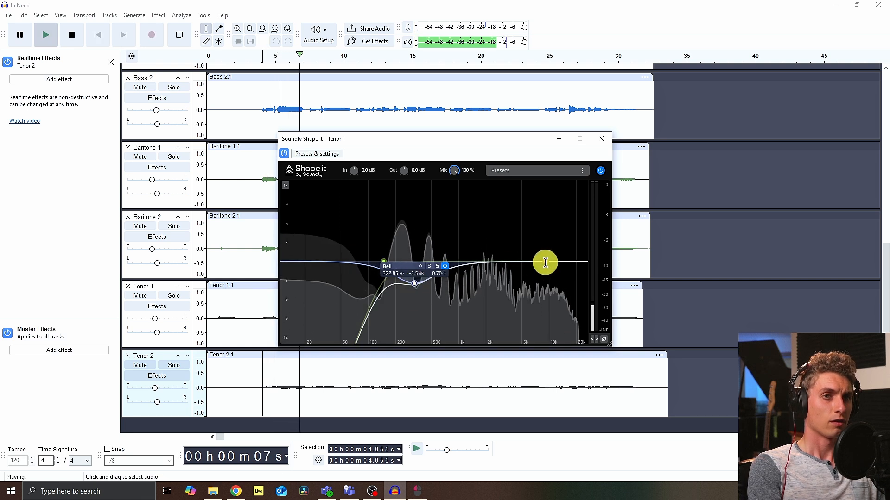
mouse_move(545, 263)
mouse_down()
mouse_move(543, 209)
mouse_move(548, 251)
mouse_up()
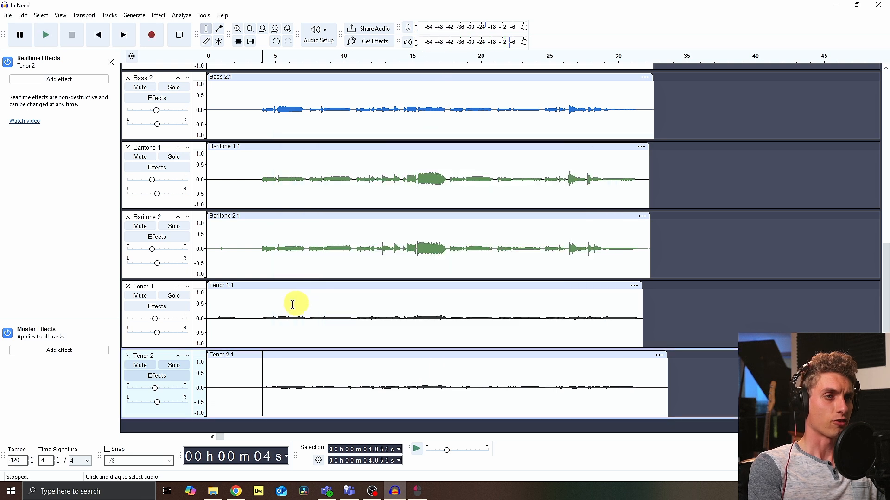
Step: EQ Tenor 2 in Shape it with a bell boost near 10 kHz, +2.4 dB, and a bell cut near 482 Hz, -2 dB, then close it
click(166, 377)
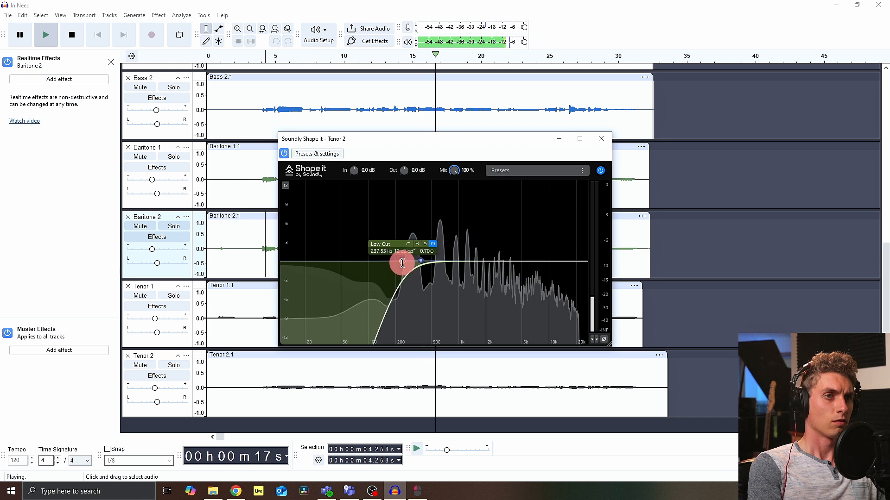
drag(553, 263, 549, 246)
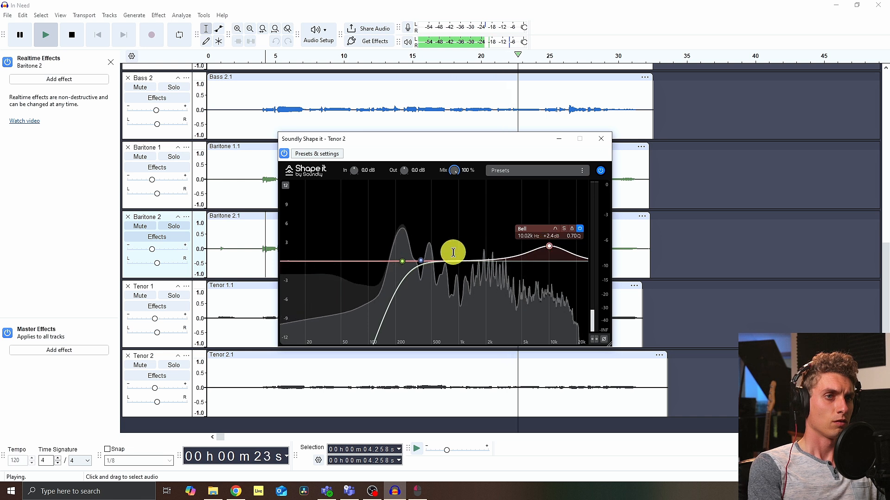
drag(419, 261, 430, 273)
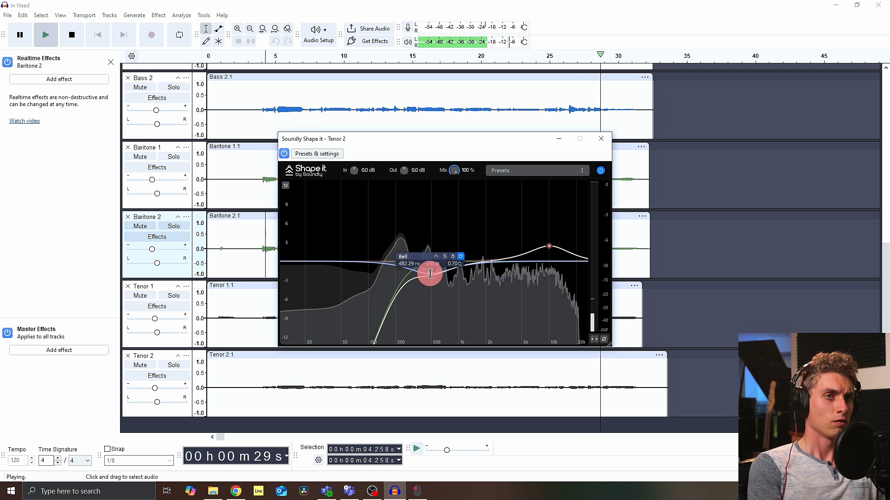
key(space)
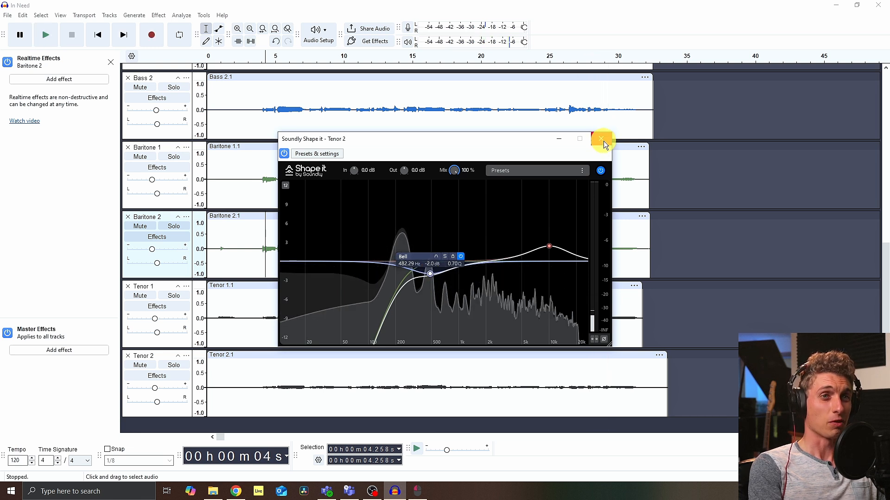
click(601, 140)
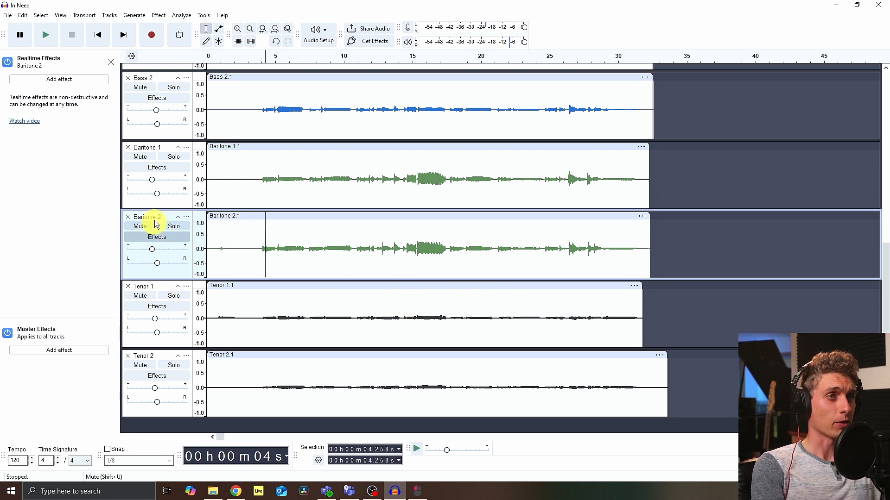
Step: Open Baritone 1's Shape it and add a bell cut at about 308 Hz, -3.2 dB, and a bell boost near 7.2 kHz, +2 dB
click(163, 171)
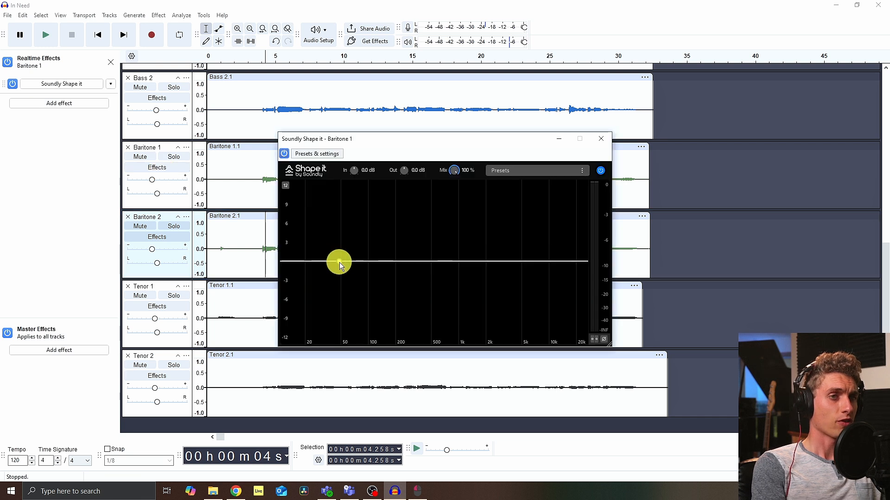
key(space)
drag(339, 262, 412, 282)
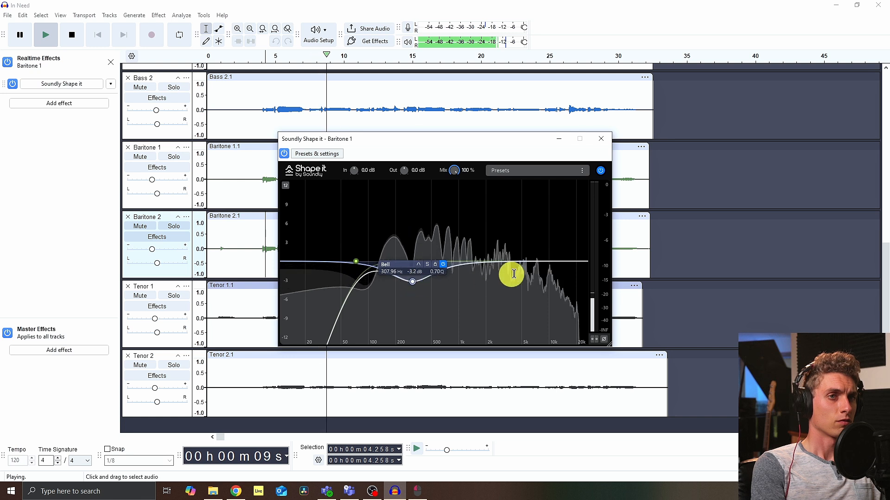
mouse_move(535, 260)
mouse_down()
mouse_move(586, 250)
mouse_move(524, 247)
mouse_move(537, 248)
mouse_up()
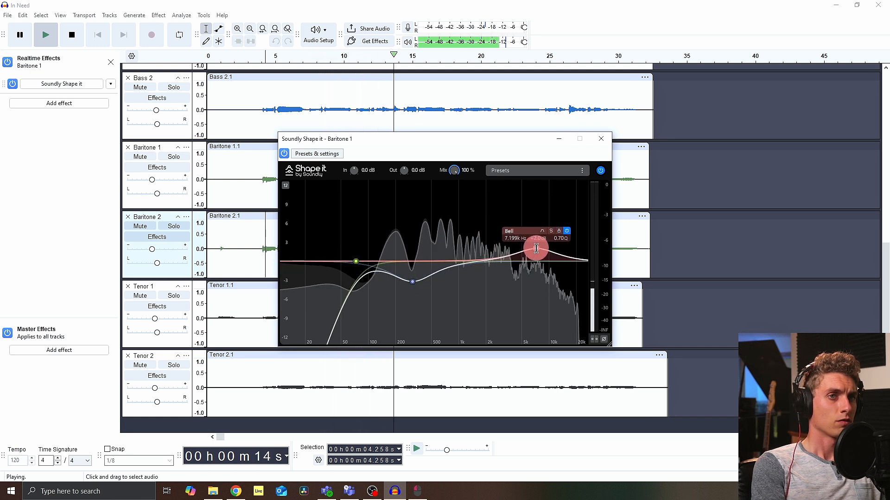
click(601, 139)
key(space)
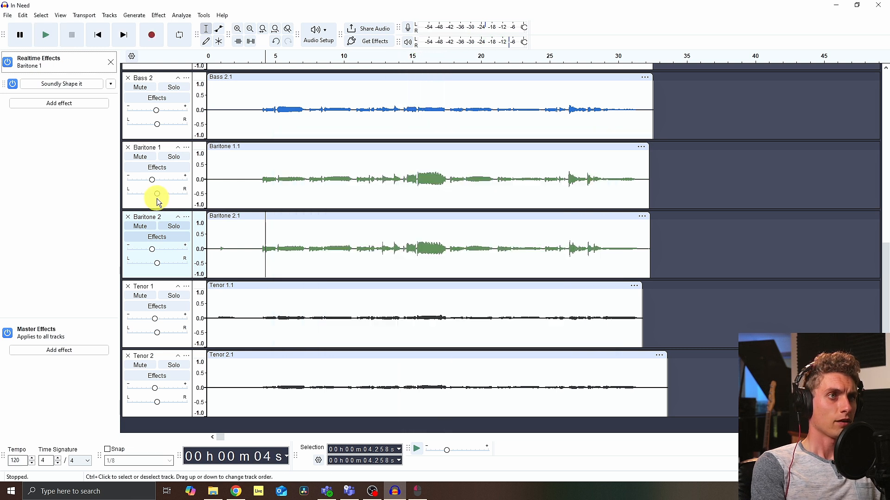
Step: Open Baritone 2's Shape it and pull a low-mid bell cut into its curve
click(168, 241)
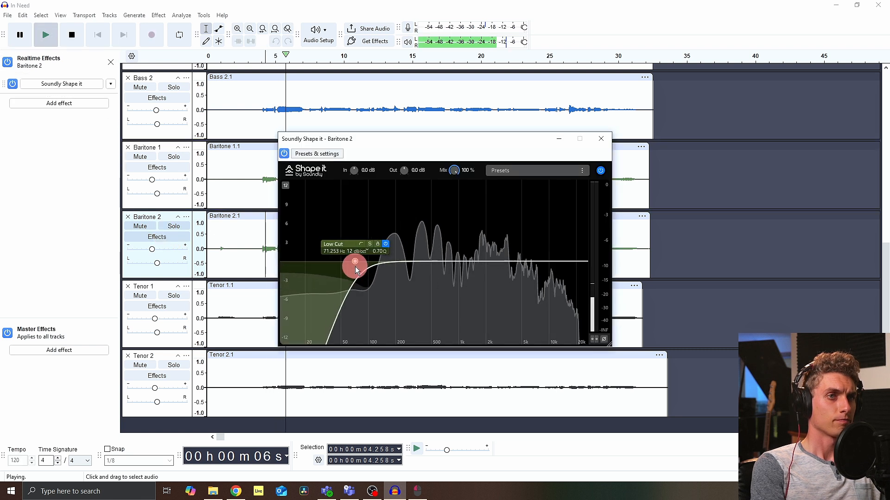
drag(355, 266, 430, 278)
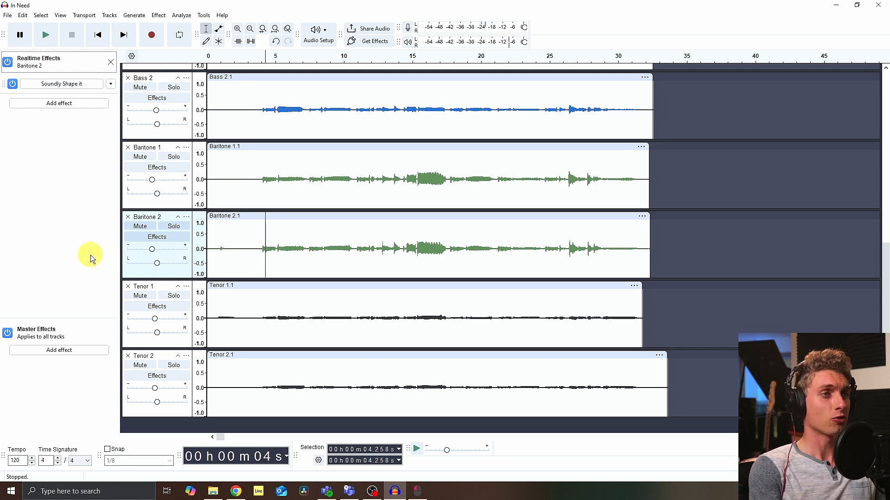
Step: Add Audacity's Reverb as a master effect applied to all tracks
click(69, 354)
mouse_move(55, 366)
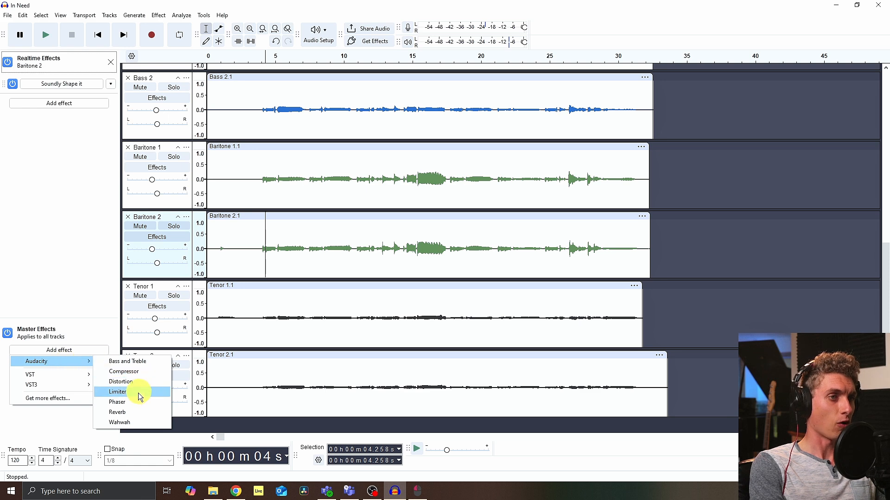
click(127, 414)
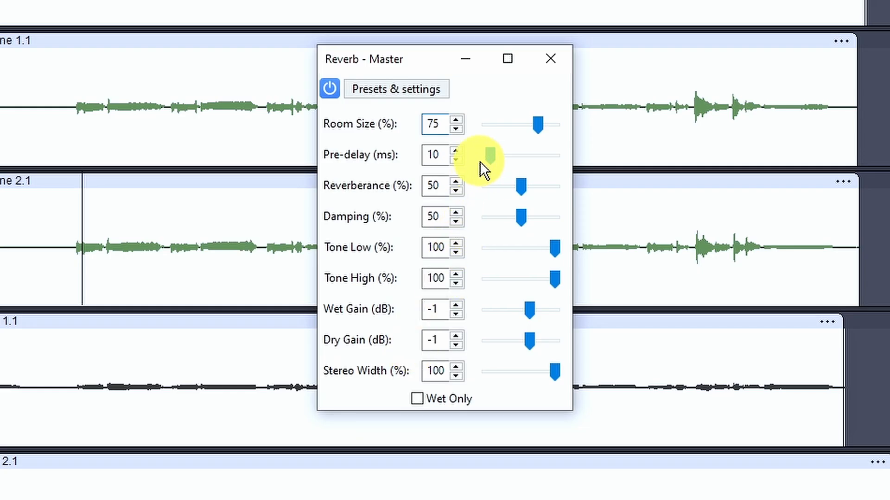
Step: Load the Reverb's Vocal II factory preset and raise its Wet Gain slightly while playing
key(space)
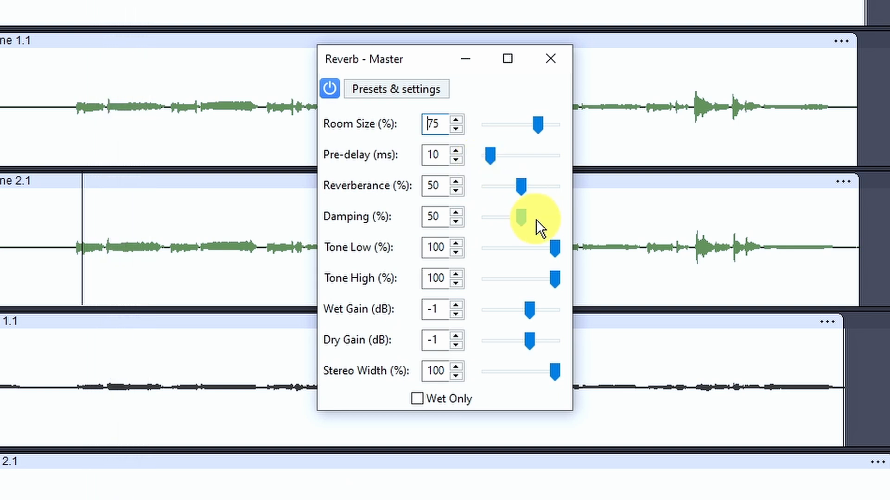
click(422, 92)
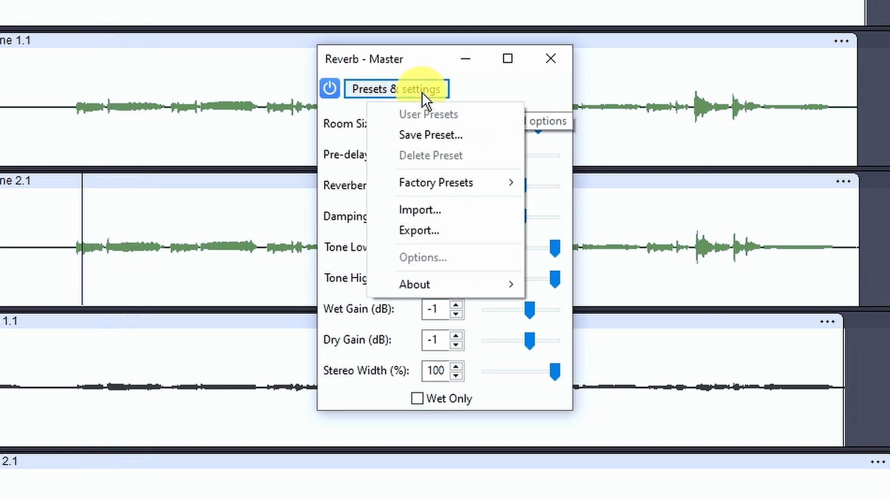
mouse_move(441, 177)
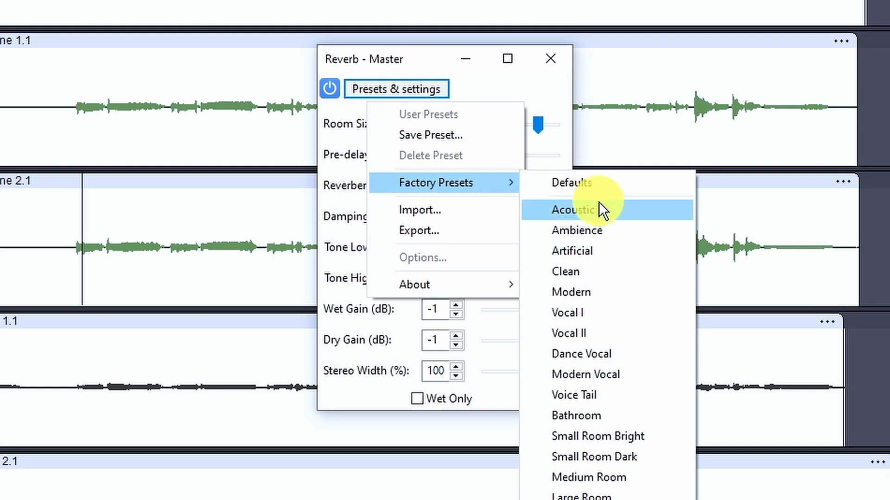
click(602, 343)
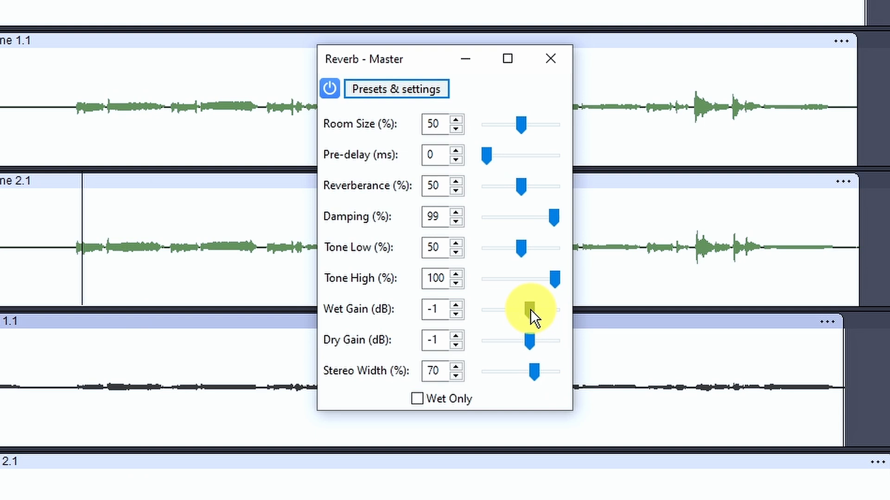
mouse_move(529, 310)
mouse_down()
mouse_move(585, 316)
mouse_move(482, 313)
mouse_move(536, 315)
mouse_up()
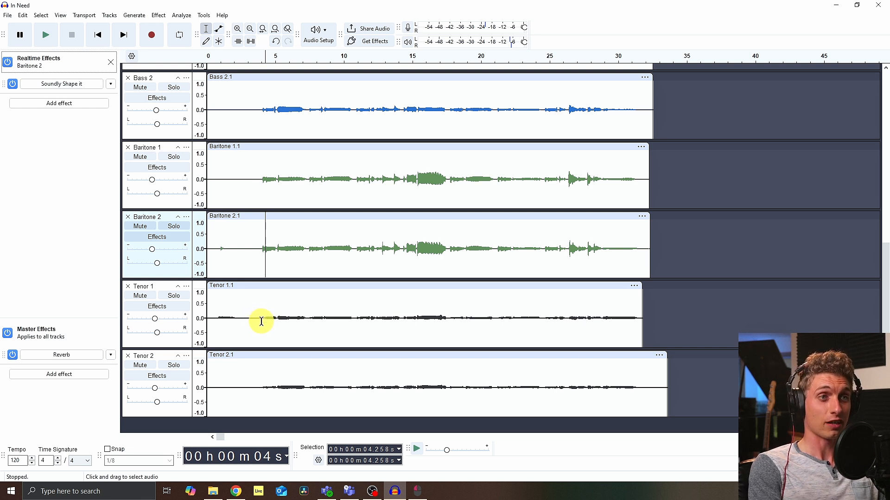
Step: Play back the mix from about 4 seconds and look over all the tracks
click(259, 318)
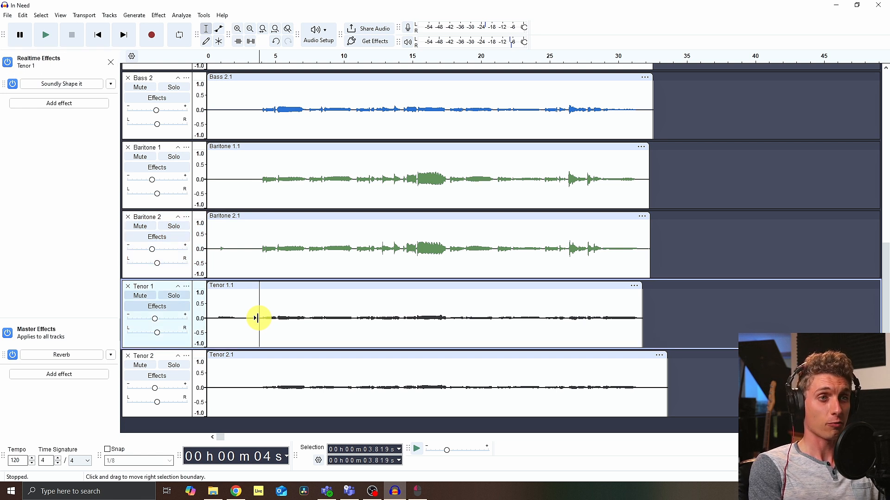
key(space)
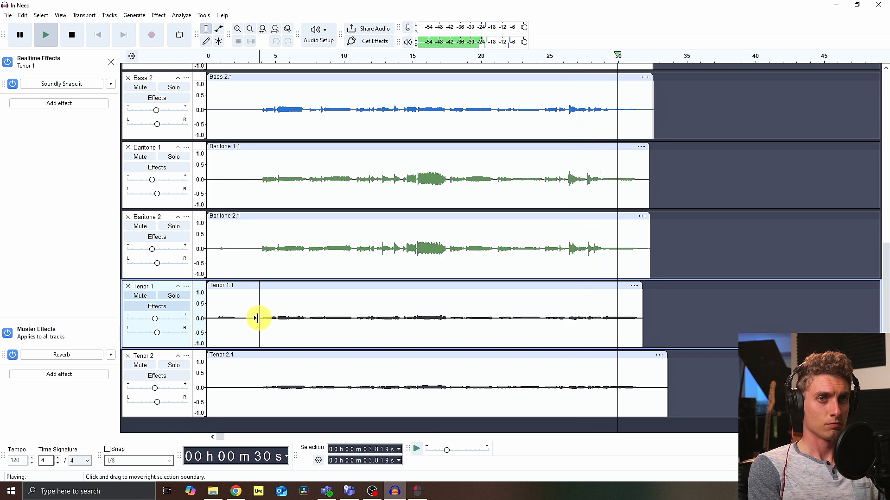
key(space)
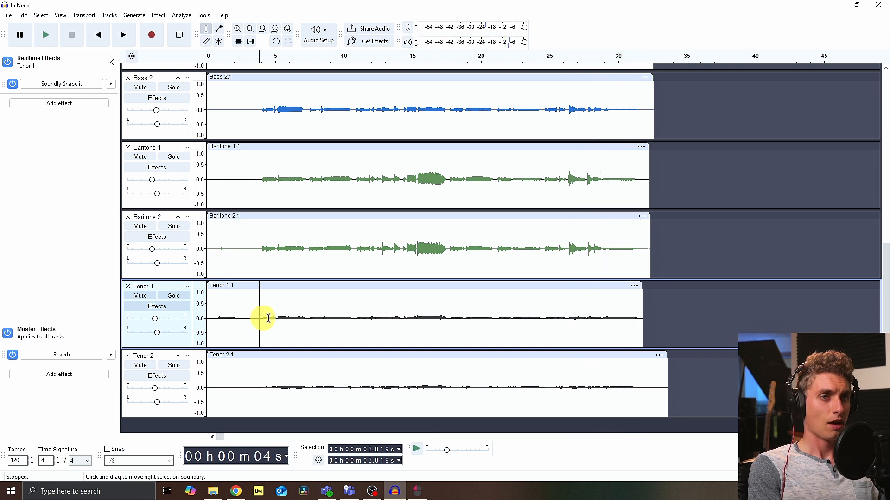
scroll(555, 344, up, 5)
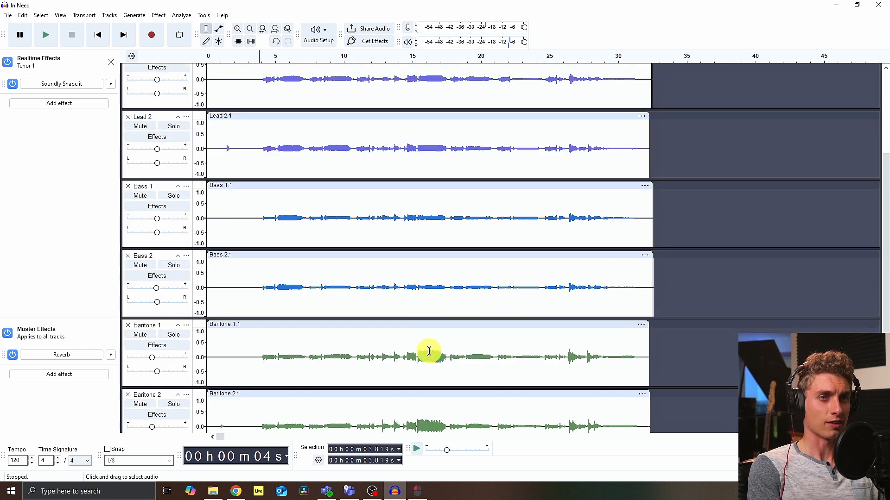
scroll(429, 351, down, 5)
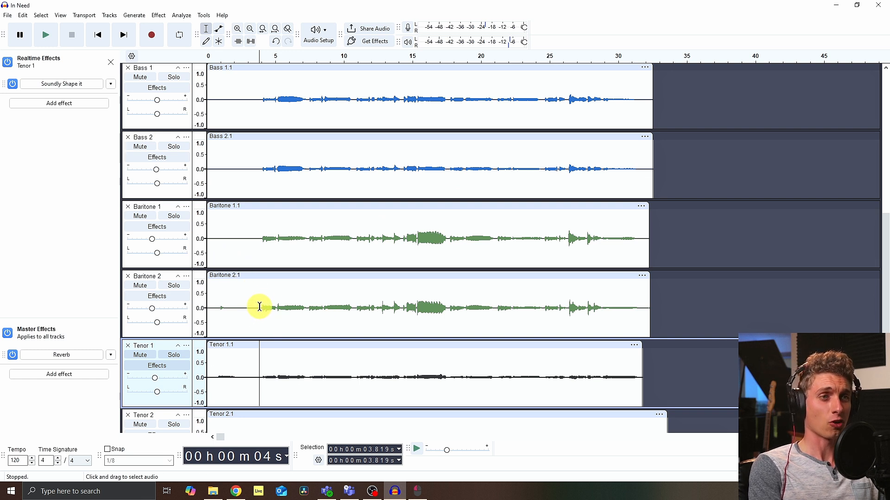
scroll(259, 307, up, 10)
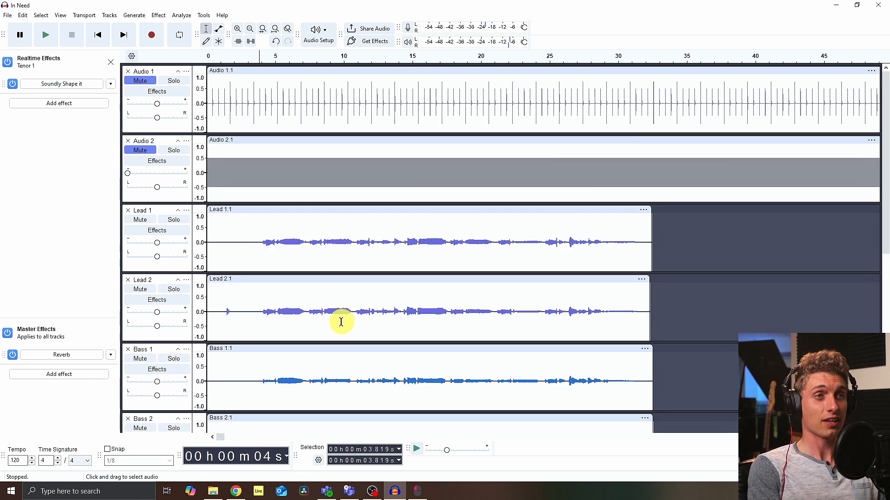
Step: Silence the first 4 seconds of the Lead 1 track
drag(210, 232, 219, 234)
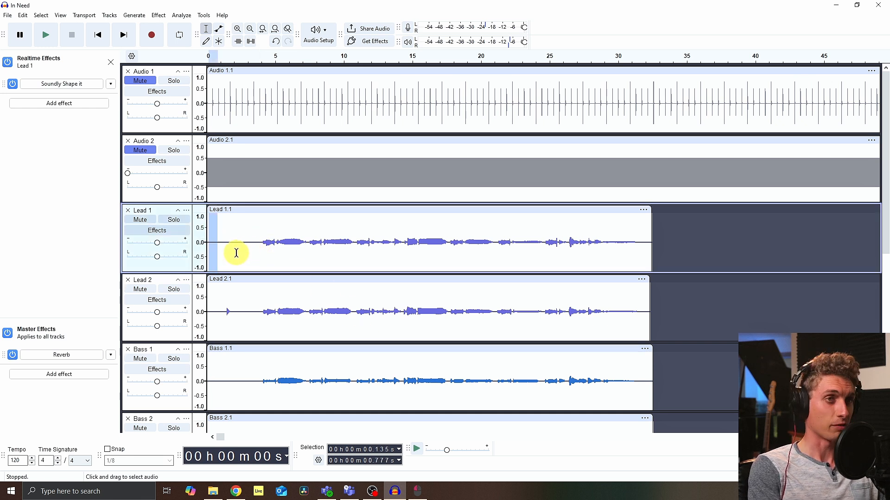
scroll(240, 250, up, 3)
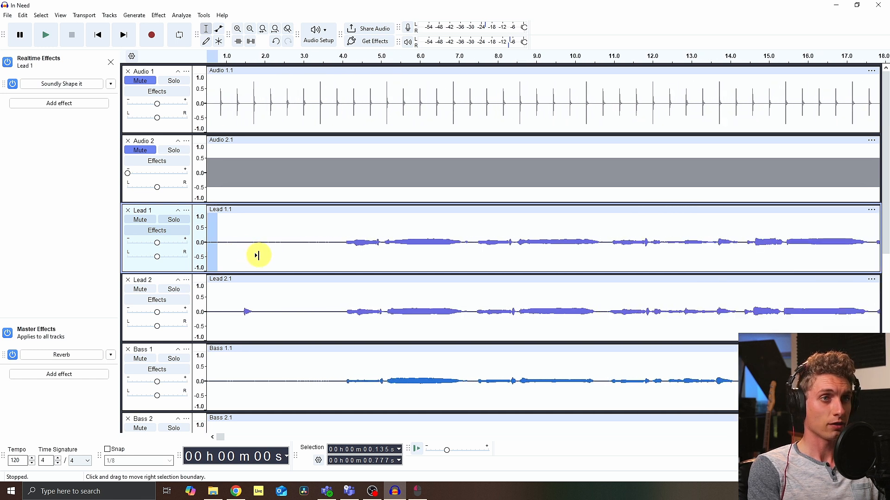
drag(366, 244, 105, 244)
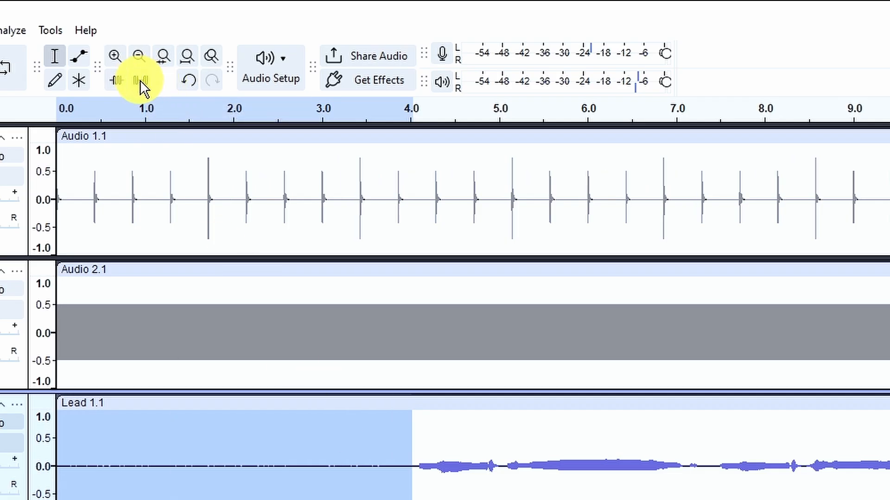
click(140, 80)
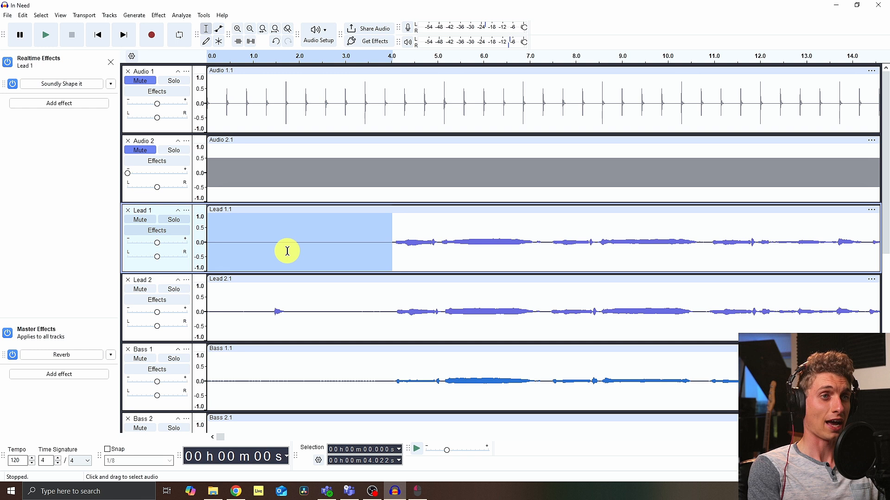
Step: Trim the starts of the Lead 2, Bass 1 and Bass 2 clips to about 4 seconds
scroll(287, 251, down, 3)
click(305, 241)
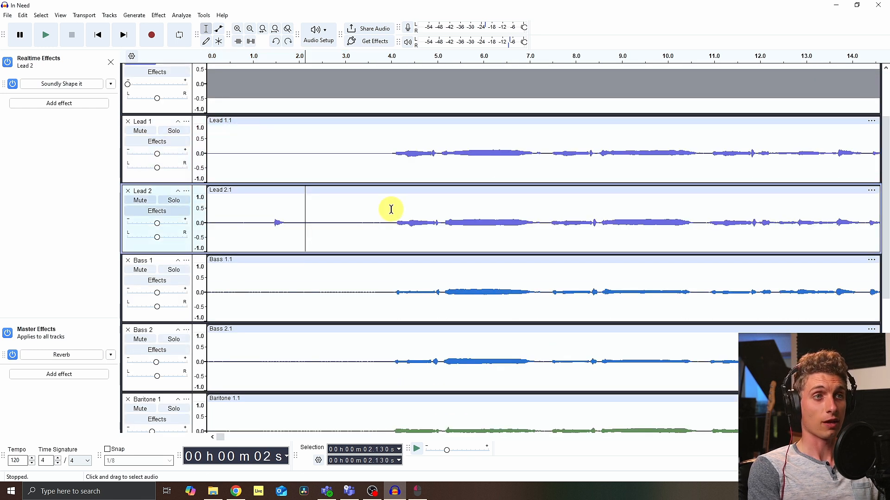
drag(207, 209, 386, 217)
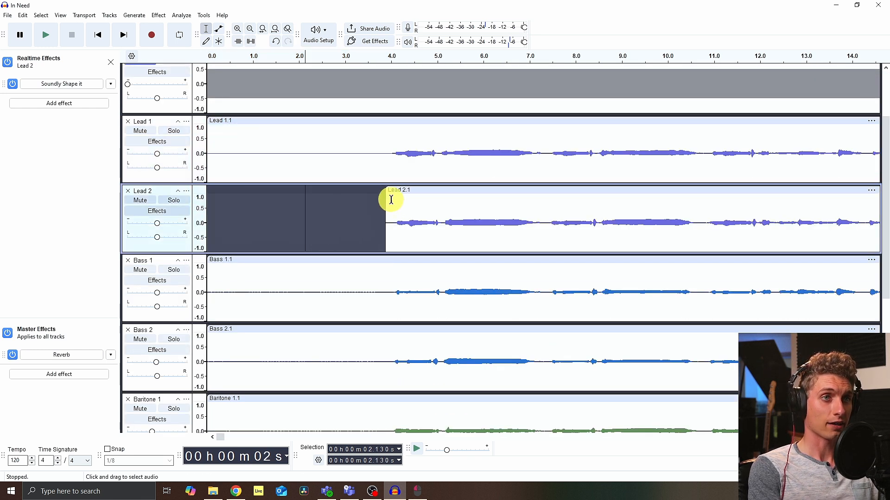
scroll(391, 200, down, 2)
drag(207, 225, 391, 224)
click(226, 271)
drag(207, 292, 391, 292)
Step: Trim the starts of the Baritone and Tenor clips to about 4 seconds
scroll(380, 278, down, 3)
drag(207, 268, 392, 268)
scroll(380, 260, down, 4)
drag(207, 246, 387, 253)
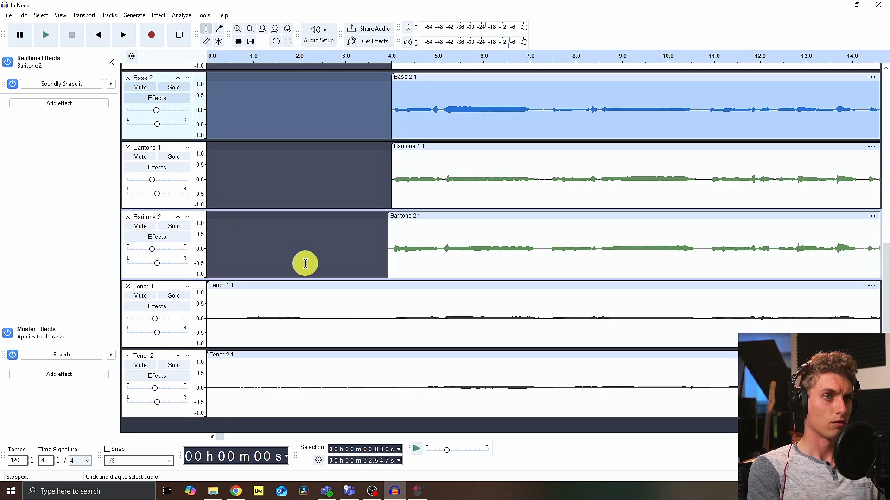
drag(207, 308, 389, 308)
drag(208, 365, 391, 368)
Step: Trim the ending tails of the Lead 1, Lead 2 and Bass 1 clips to about 31 seconds
scroll(327, 344, down, 2)
scroll(618, 215, up, 7)
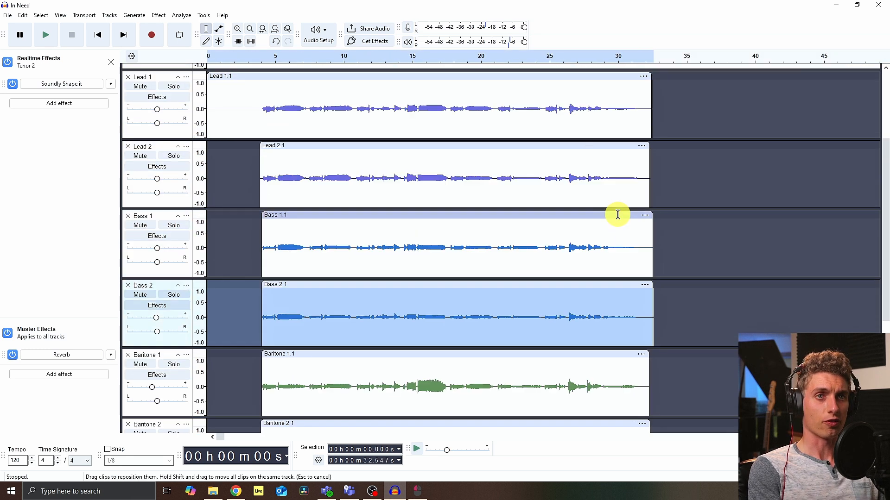
scroll(618, 214, up, 4)
click(629, 237)
scroll(628, 237, up, 2)
drag(746, 220, 698, 227)
drag(741, 294, 698, 296)
scroll(722, 333, down, 1)
drag(751, 341, 673, 343)
Step: Trim the ending tails of the Bass 2, Baritone and Tenor clips to about 31 seconds
scroll(713, 343, down, 4)
drag(751, 301, 690, 303)
drag(736, 359, 693, 359)
scroll(709, 334, down, 4)
drag(740, 314, 709, 315)
scroll(709, 316, down, 2)
drag(717, 315, 702, 315)
drag(738, 375, 702, 375)
Step: Place the cursor in the Bass 1 track at about 3.5 seconds
scroll(351, 276, down, 2)
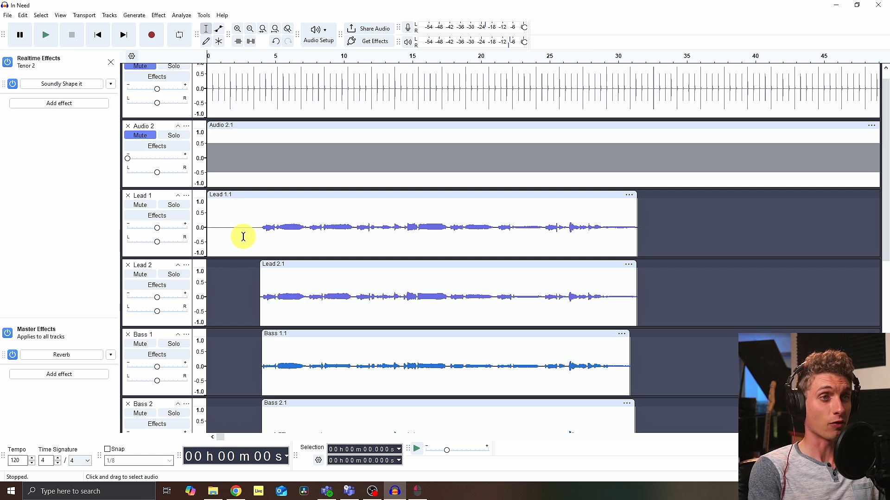
scroll(243, 236, down, 5)
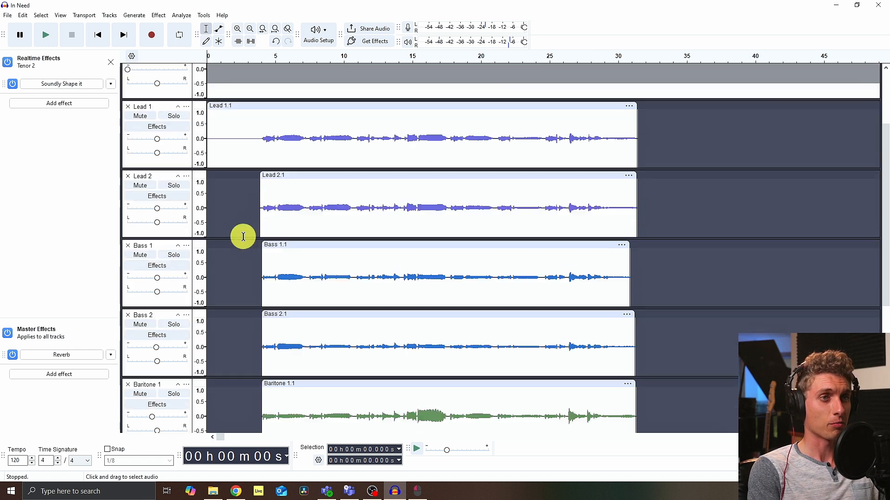
scroll(243, 237, up, 2)
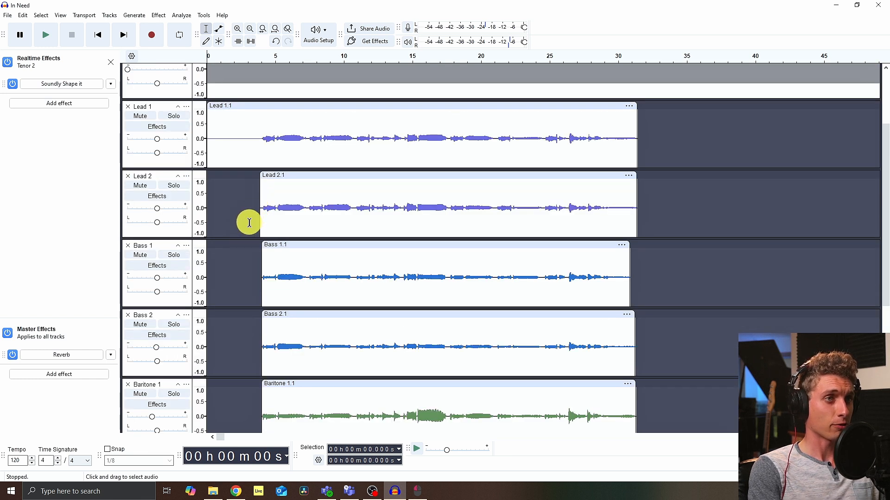
scroll(250, 220, down, 2)
click(254, 220)
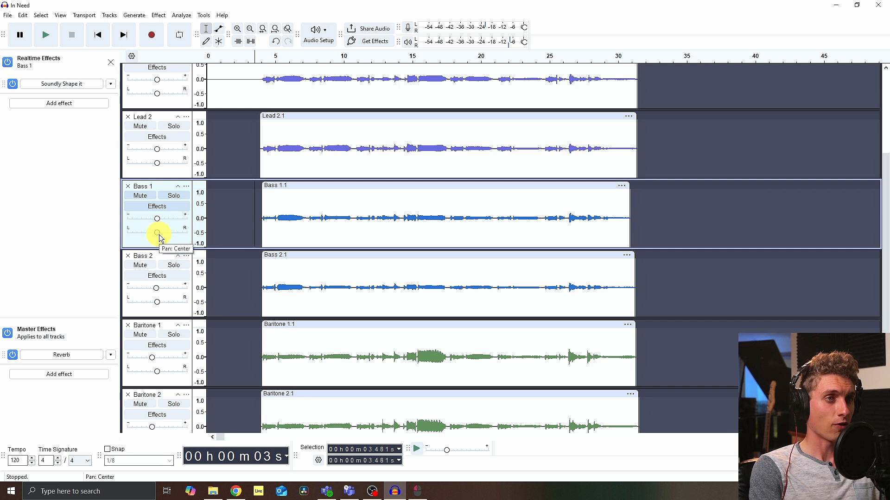
Step: Start playback and pan Bass 1 to the right and Bass 2 to the left
key(space)
drag(158, 234, 174, 239)
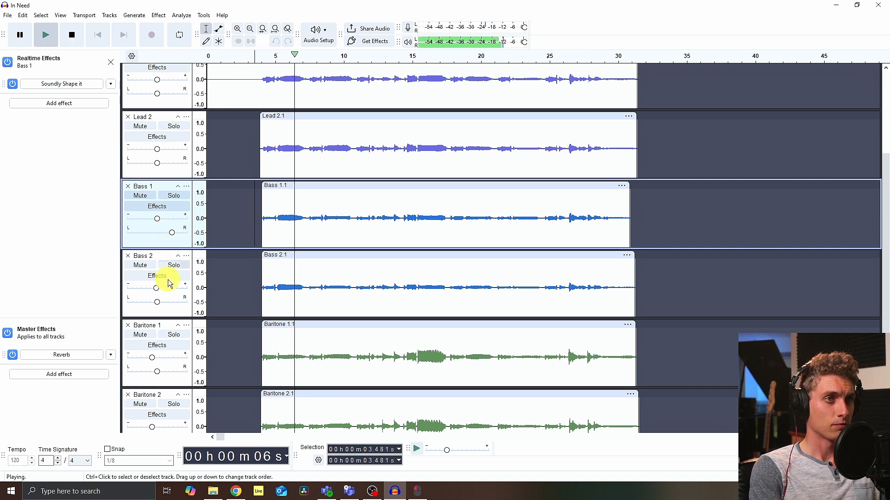
drag(158, 301, 139, 304)
Step: Briefly solo Bass 2 to listen to it alone, then unsolo it and stop playback
click(172, 268)
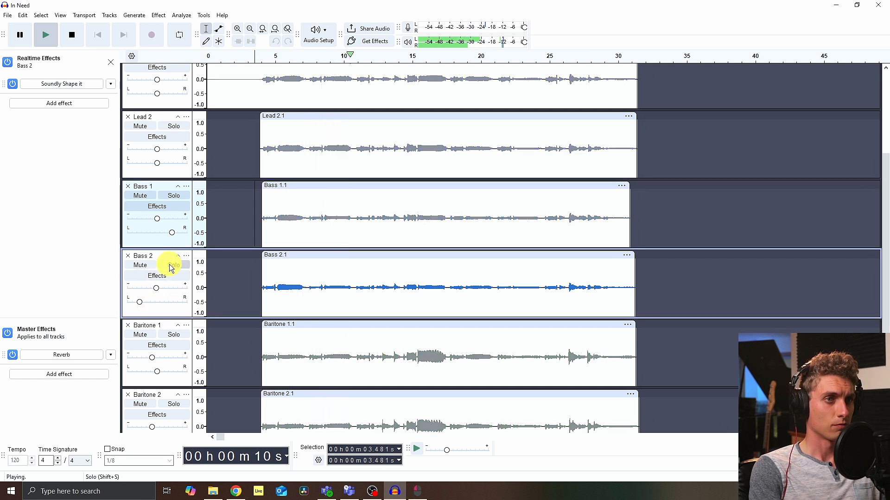
click(172, 268)
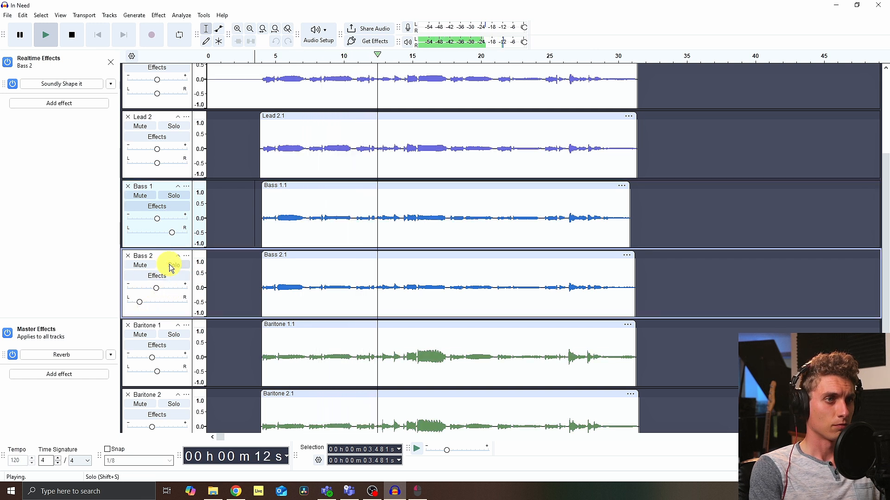
scroll(173, 268, down, 3)
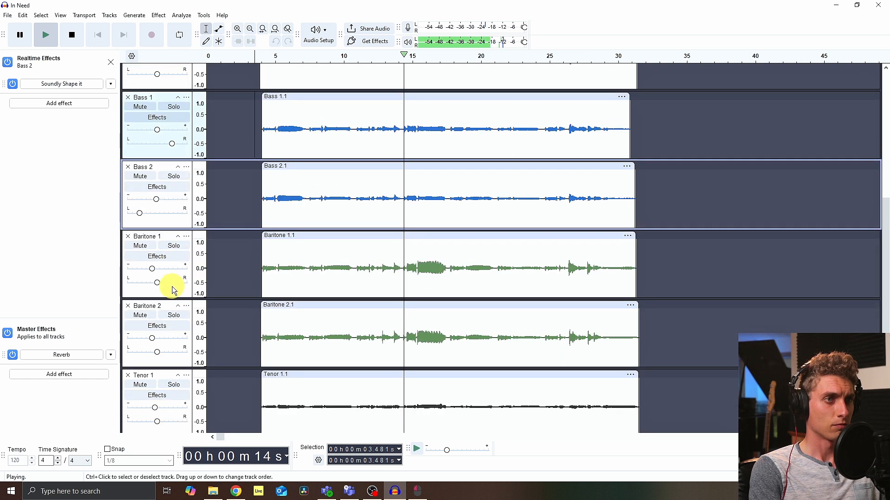
key(space)
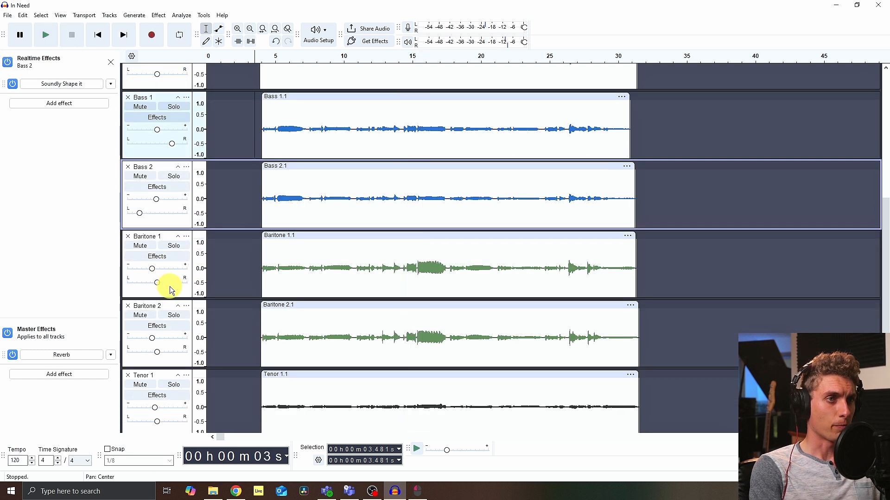
Step: Pan Baritone 1 and Baritone 2 slightly right, then play from about 4 seconds
drag(159, 284, 165, 283)
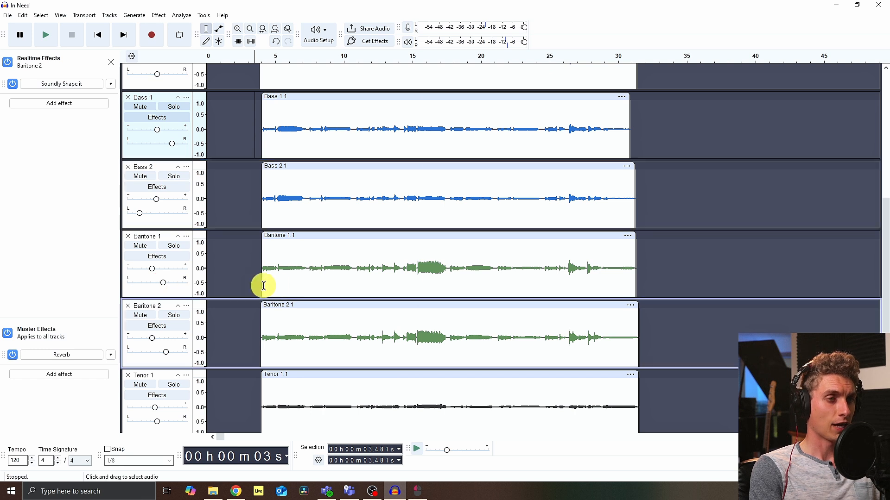
scroll(224, 284, down, 1)
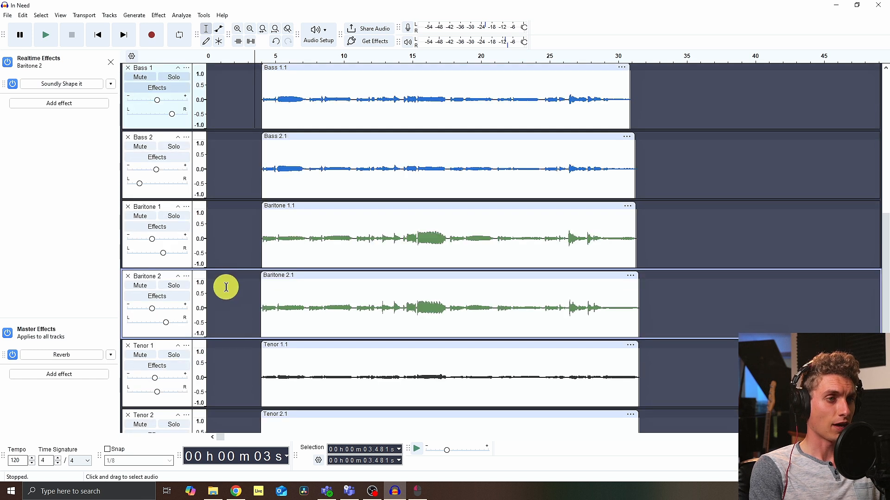
click(262, 244)
key(space)
Step: Pan Tenor 1 and Tenor 2 slightly to the left while the mix plays
scroll(208, 287, down, 2)
click(159, 333)
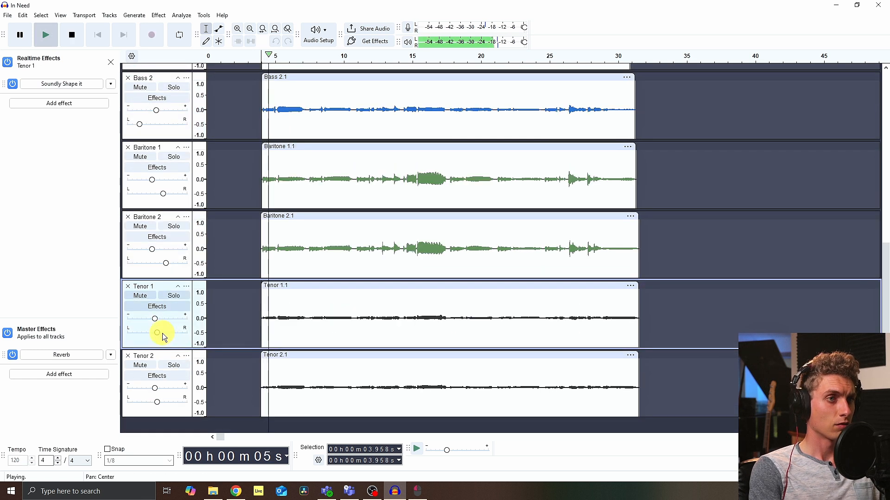
mouse_move(158, 333)
mouse_down()
mouse_move(168, 332)
mouse_move(148, 333)
mouse_up()
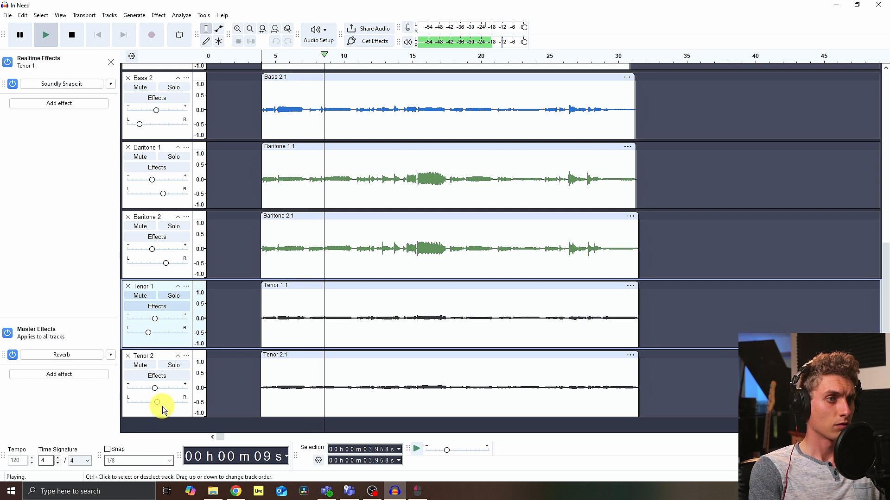
drag(157, 402, 151, 399)
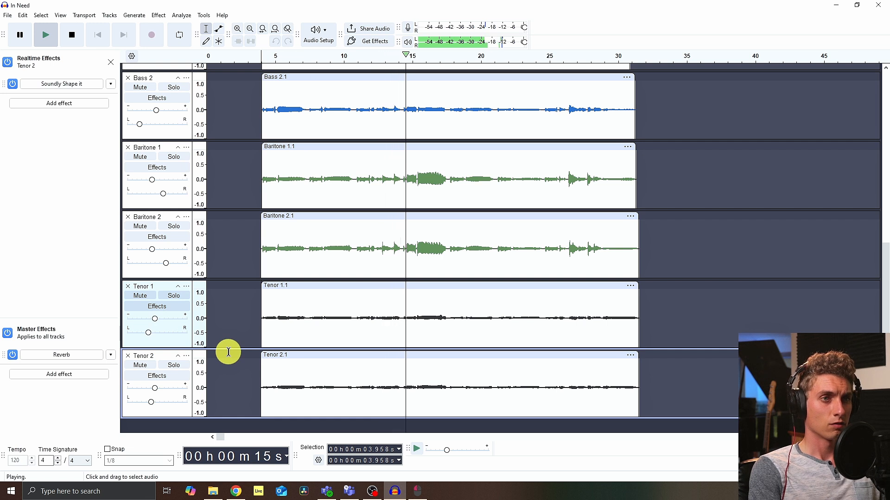
Step: Stop playback and scroll through all tracks to review their pan settings
scroll(237, 351, up, 3)
scroll(237, 351, up, 2)
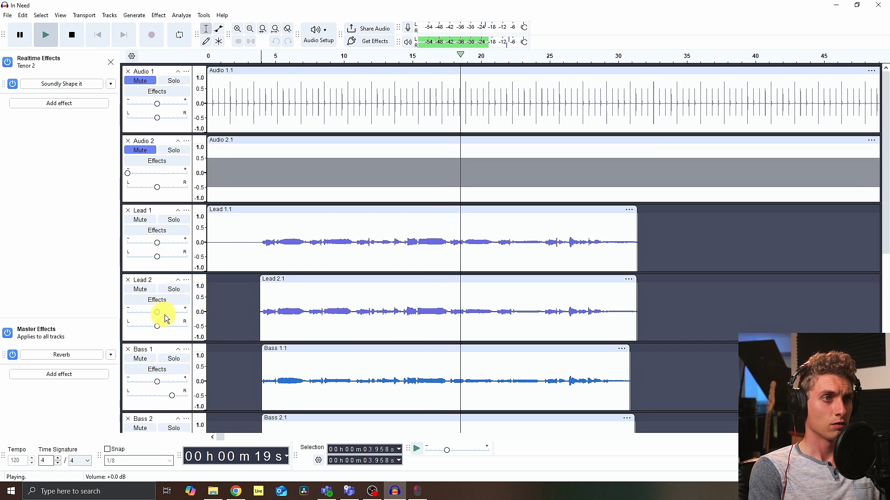
scroll(163, 311, down, 5)
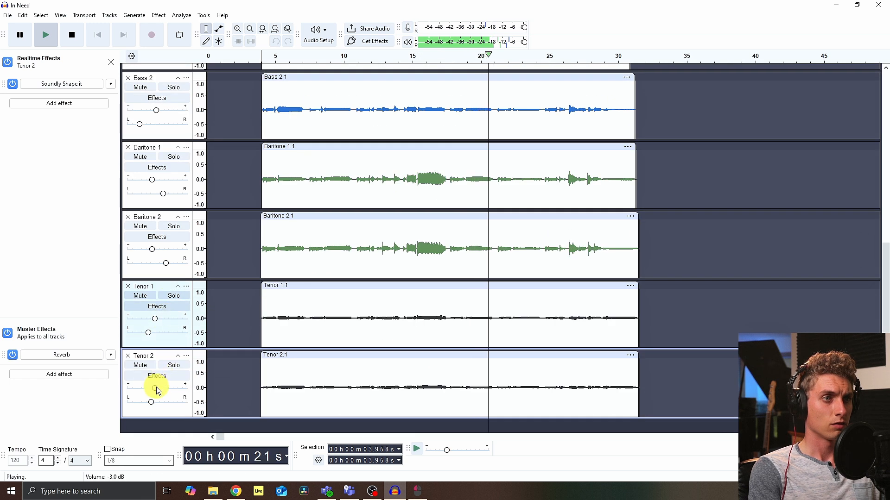
mouse_move(156, 387)
key(space)
scroll(177, 244, up, 5)
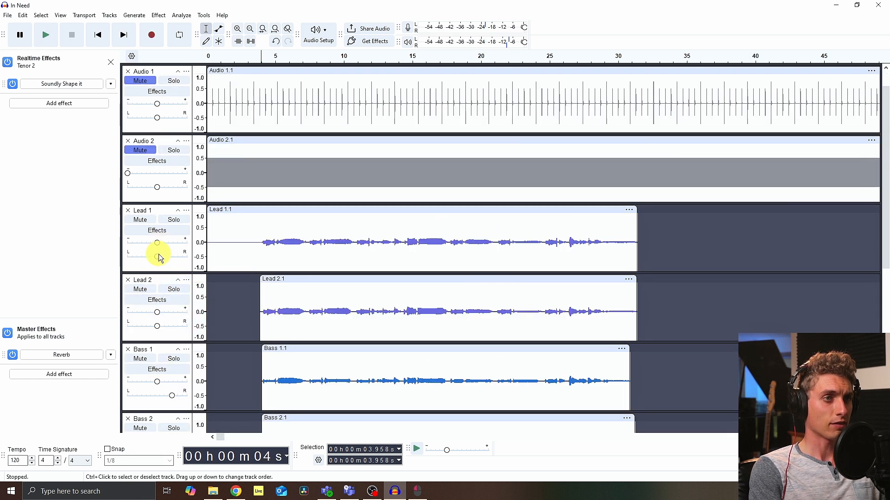
scroll(158, 258, down, 3)
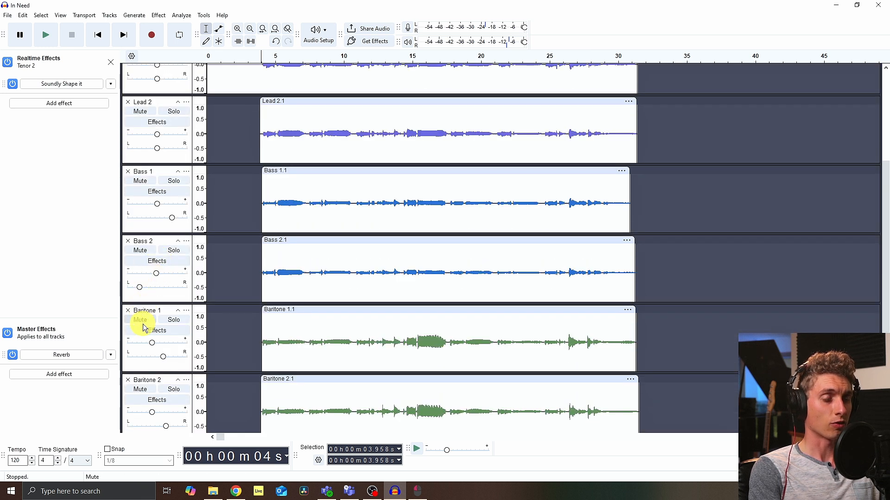
scroll(144, 328, down, 3)
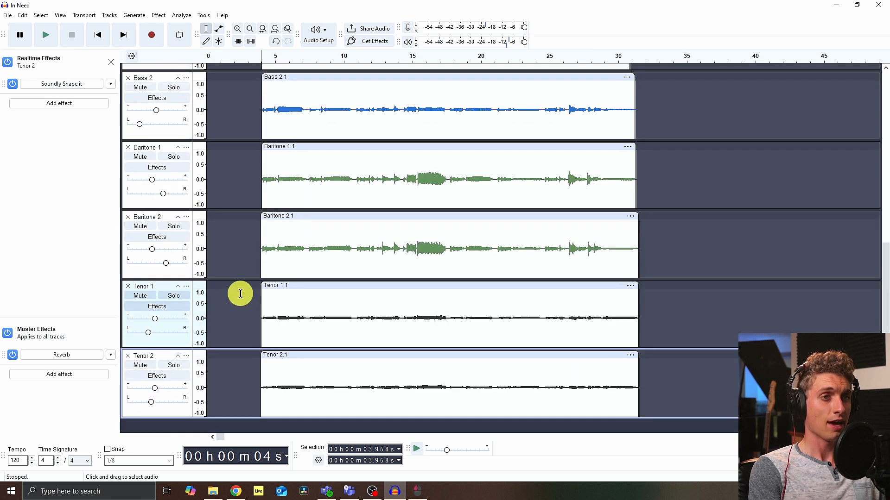
Step: Play the arrangement from about 3.6 seconds in the Tenor 1 track
click(257, 315)
key(space)
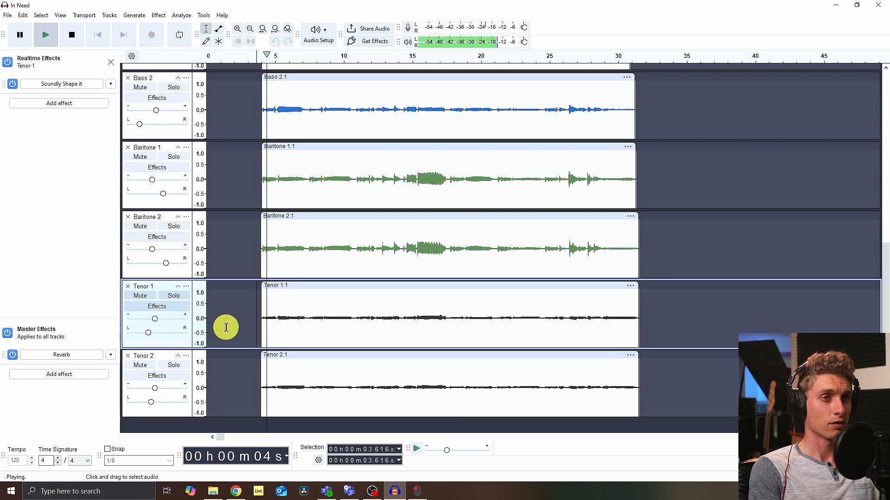